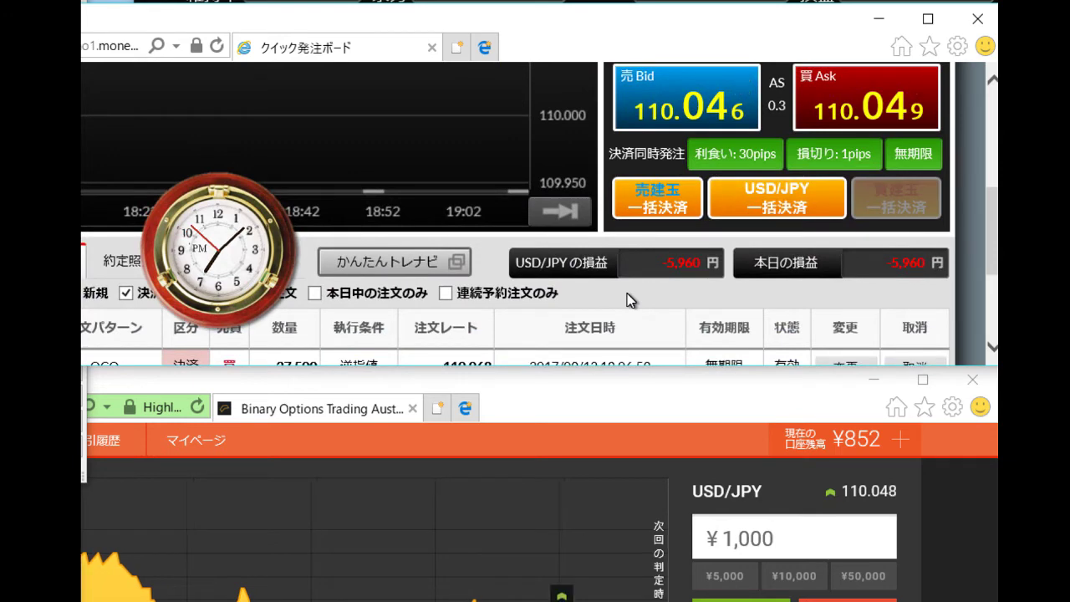
Step: Change the order rate of the USD/JPY stop order (逆指値) to 110.065 and submit the change
scroll(629, 298, "down", 1)
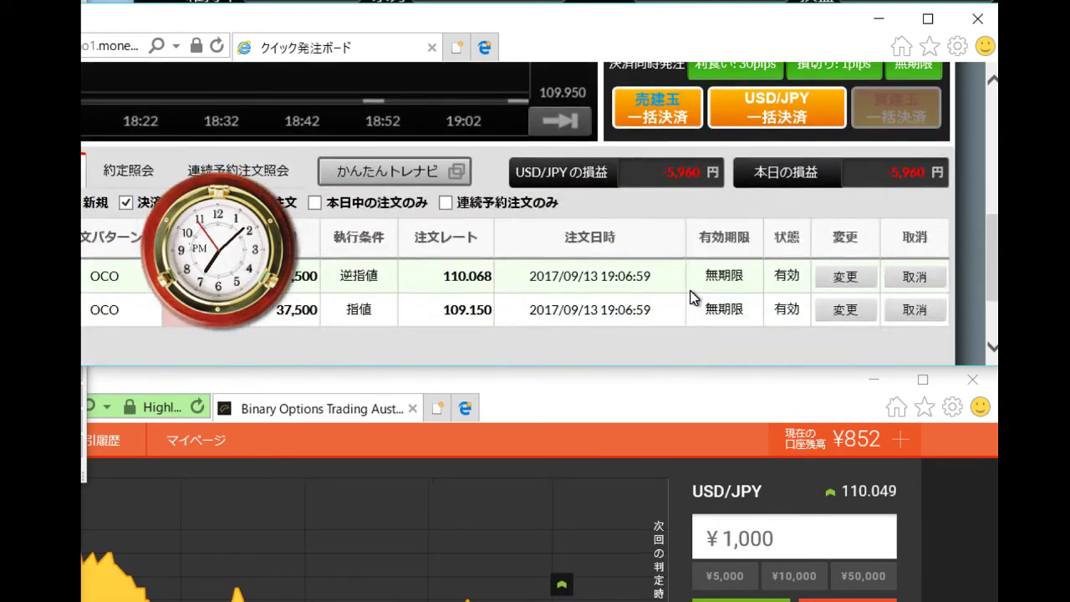
left_click(820, 290)
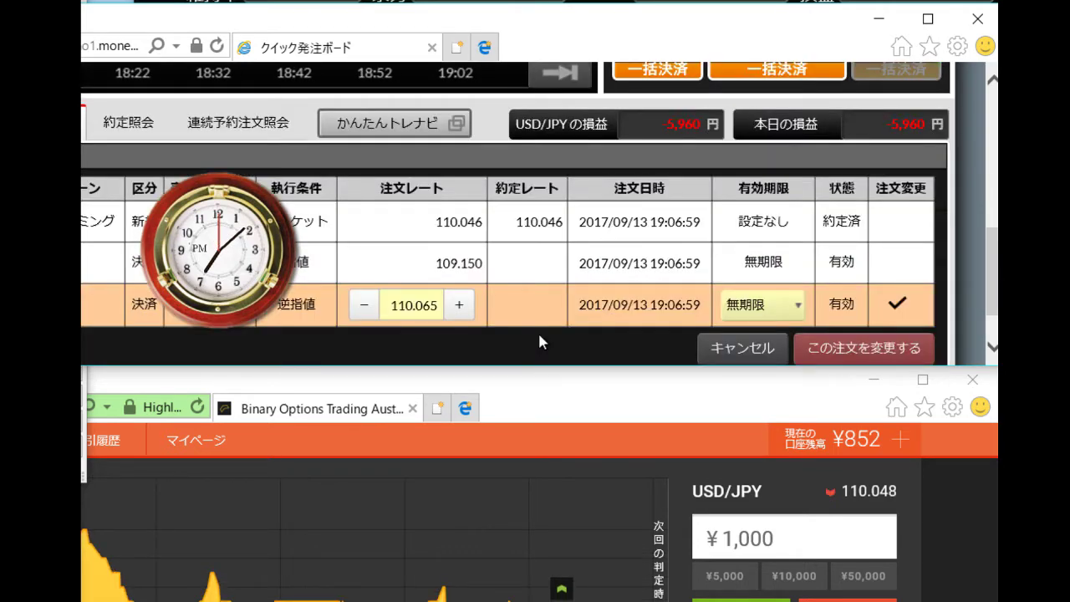
left_click(838, 348)
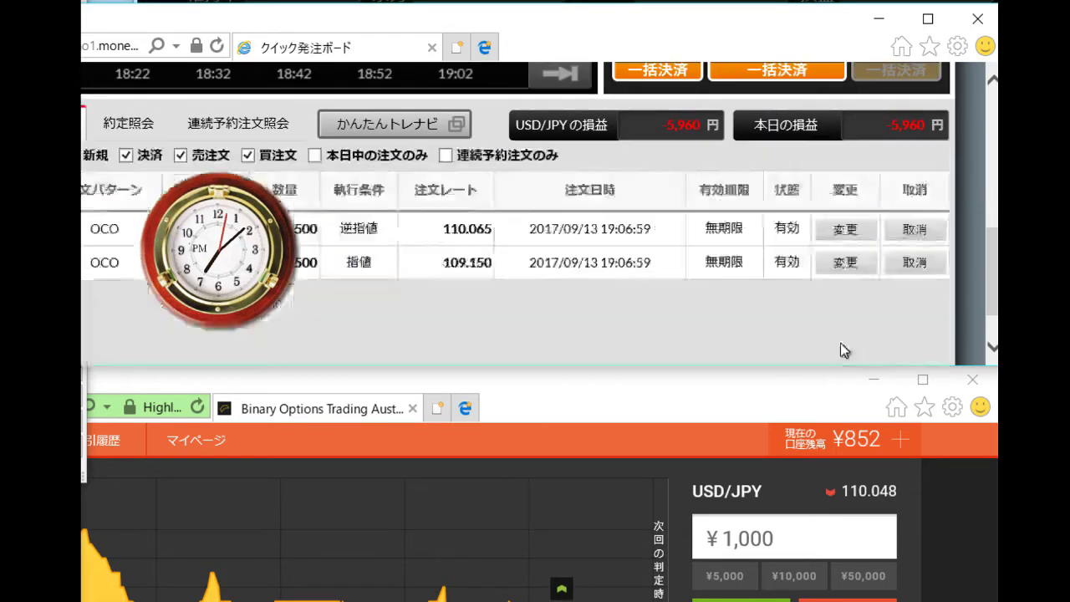
Step: Change the order rate of the USD/JPY limit order (指値) to 109.730 and submit the change
left_click(846, 262)
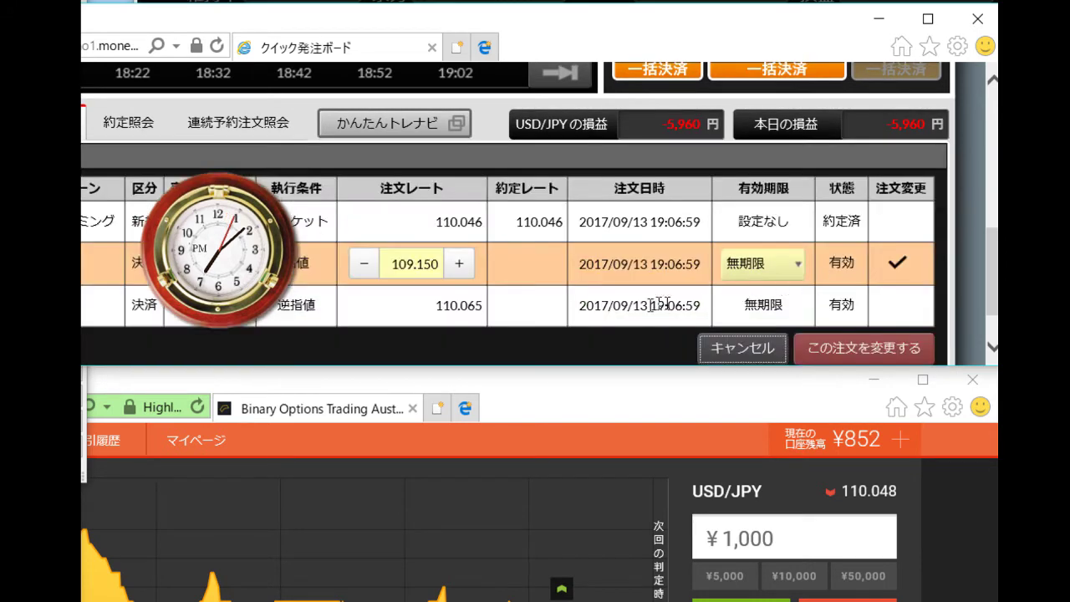
left_click_drag(437, 272, 415, 272)
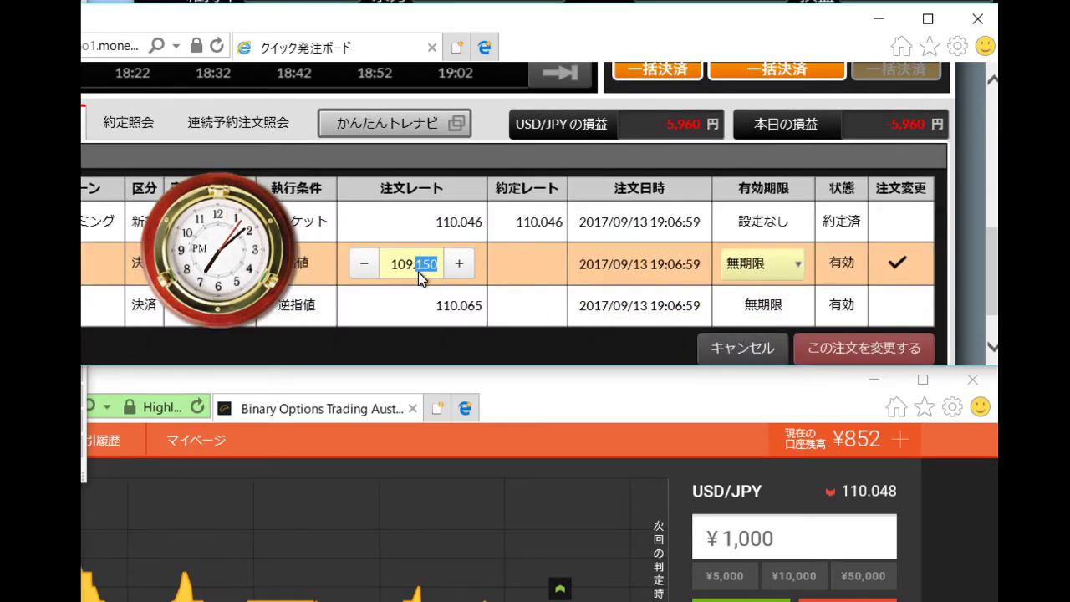
type("73")
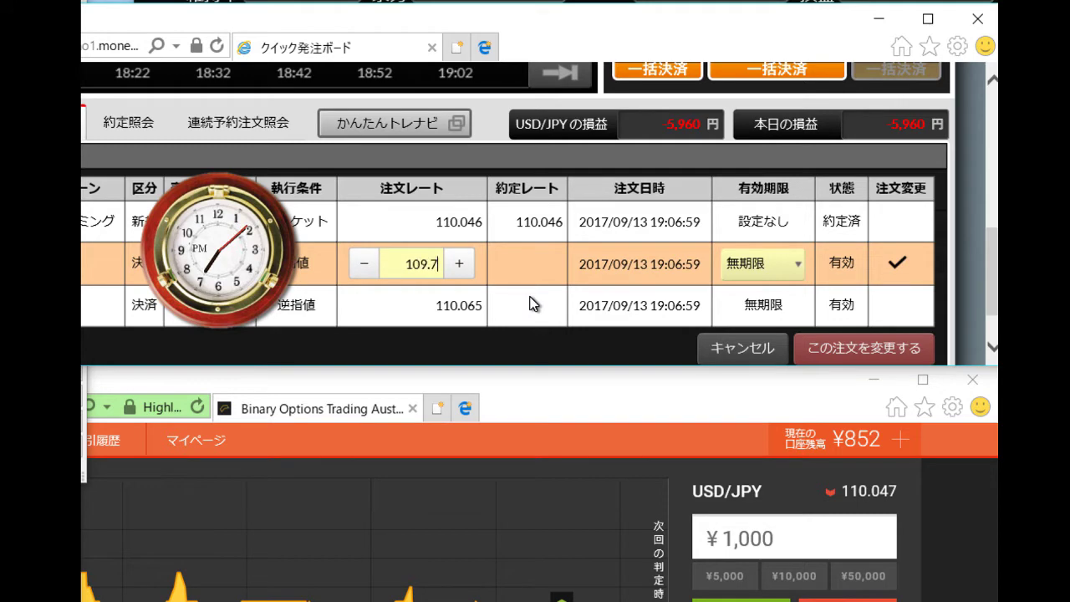
left_click(807, 348)
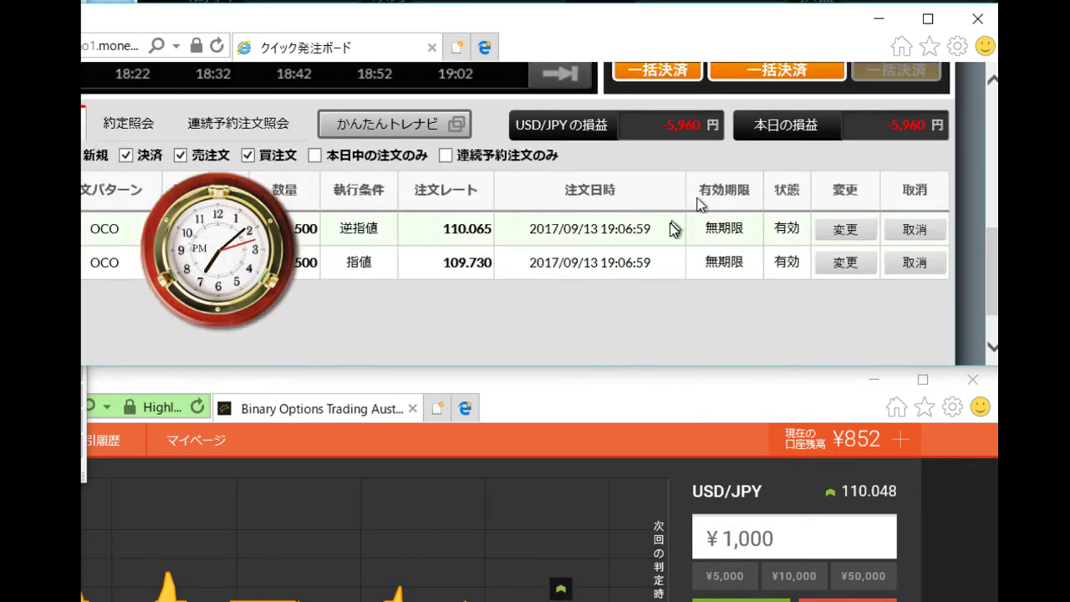
scroll(671, 220, "up", 3)
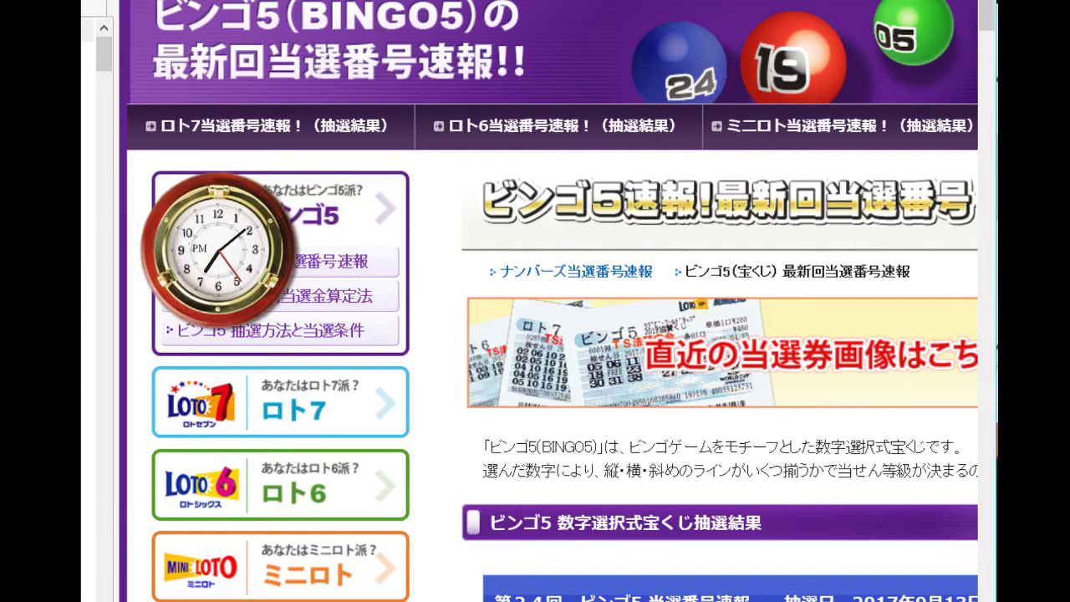
Step: Review the winning numbers, winning conditions and prize table of Bingo5 round 24 on the results page
scroll(724, 535, "down", 5)
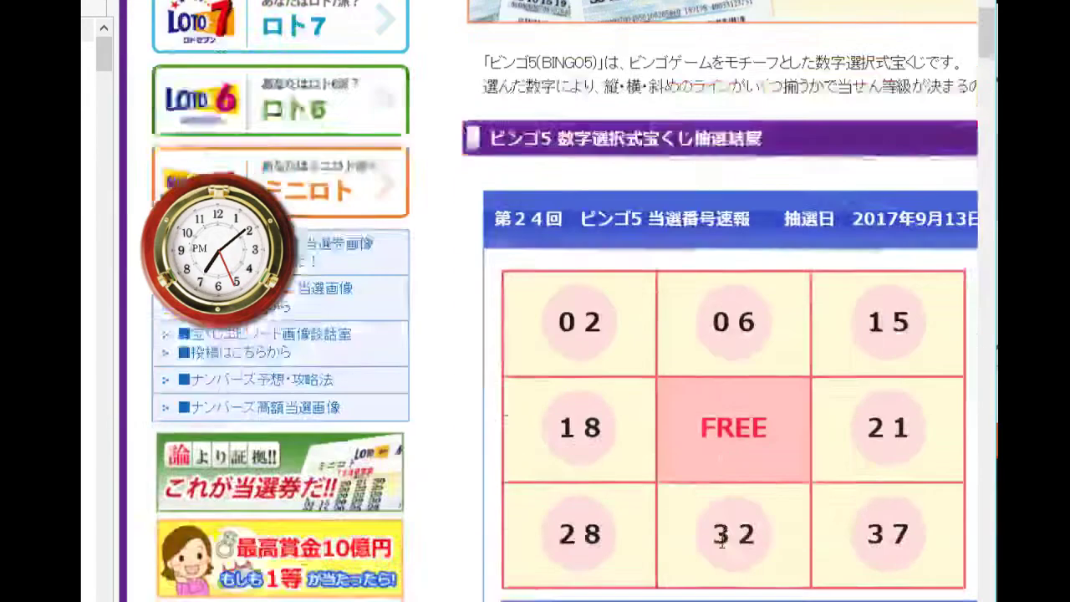
scroll(549, 301, "right", 3)
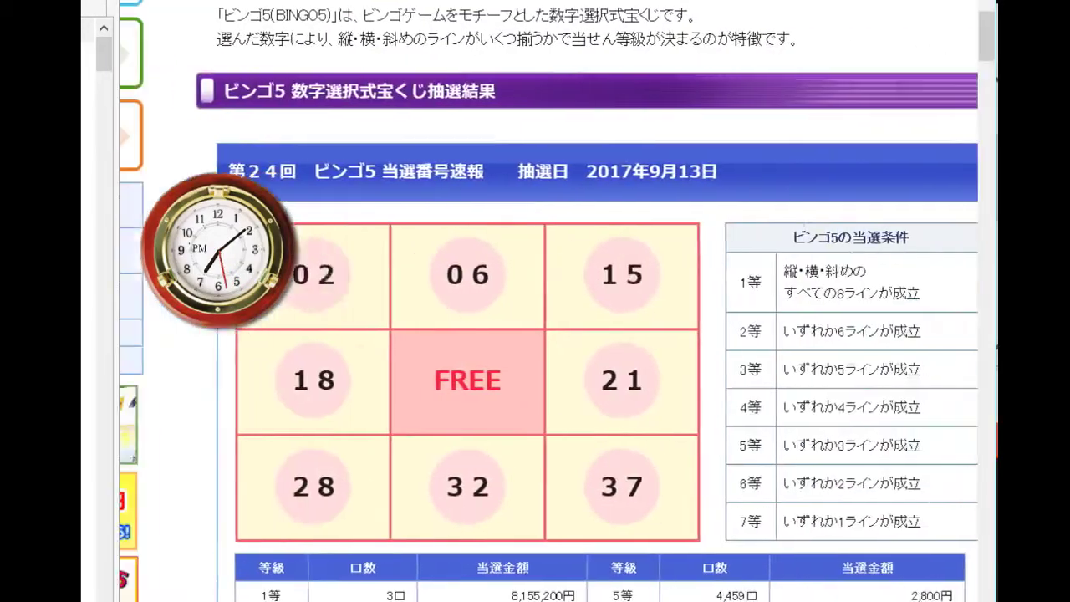
left_click_drag(281, 304, 239, 140)
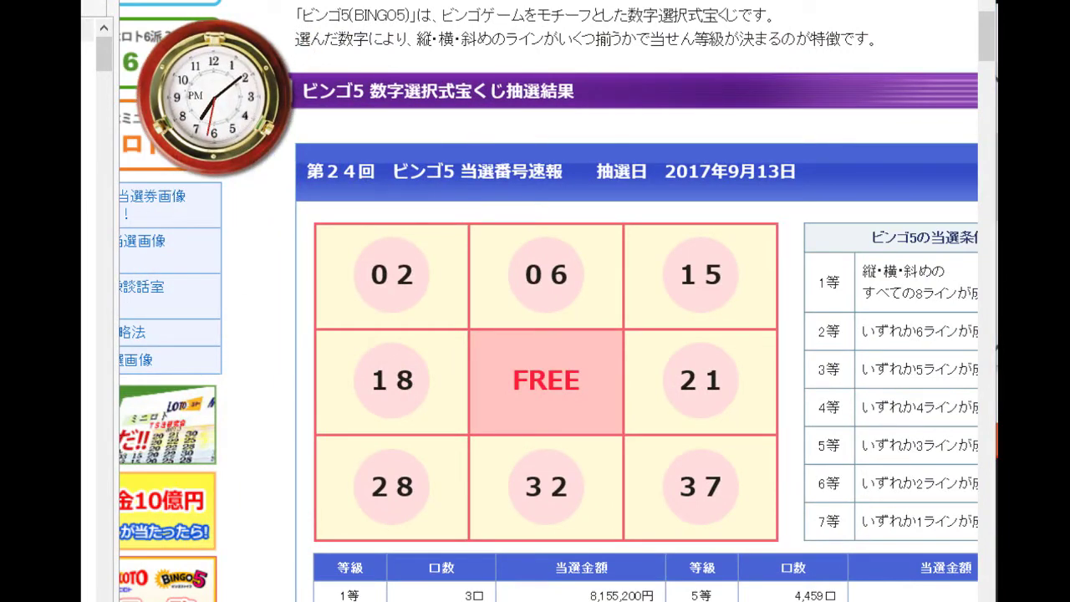
scroll(549, 334, "right", 2)
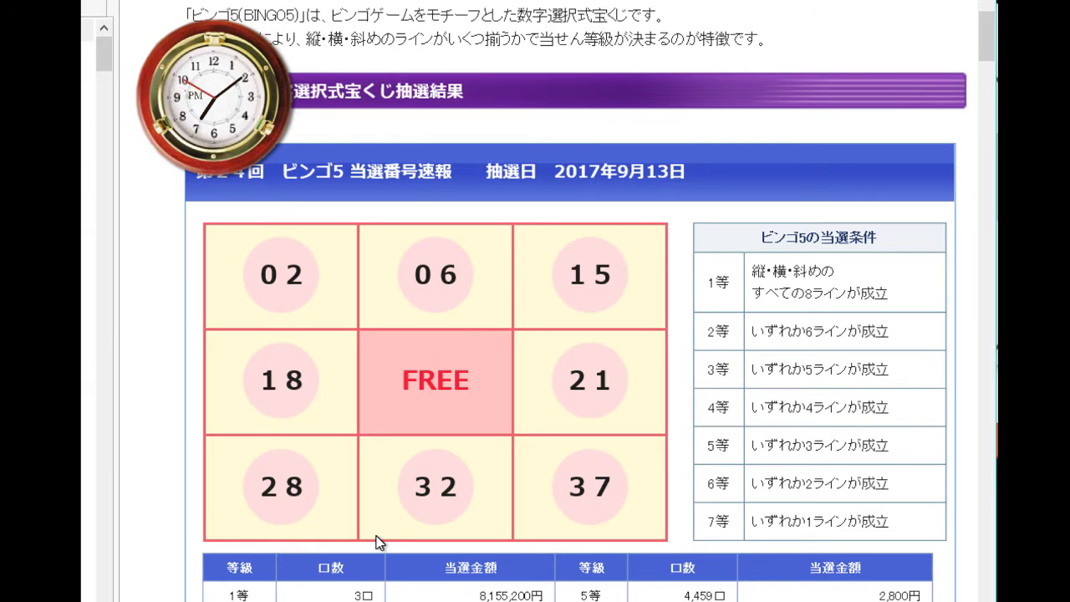
scroll(381, 543, "down", 3)
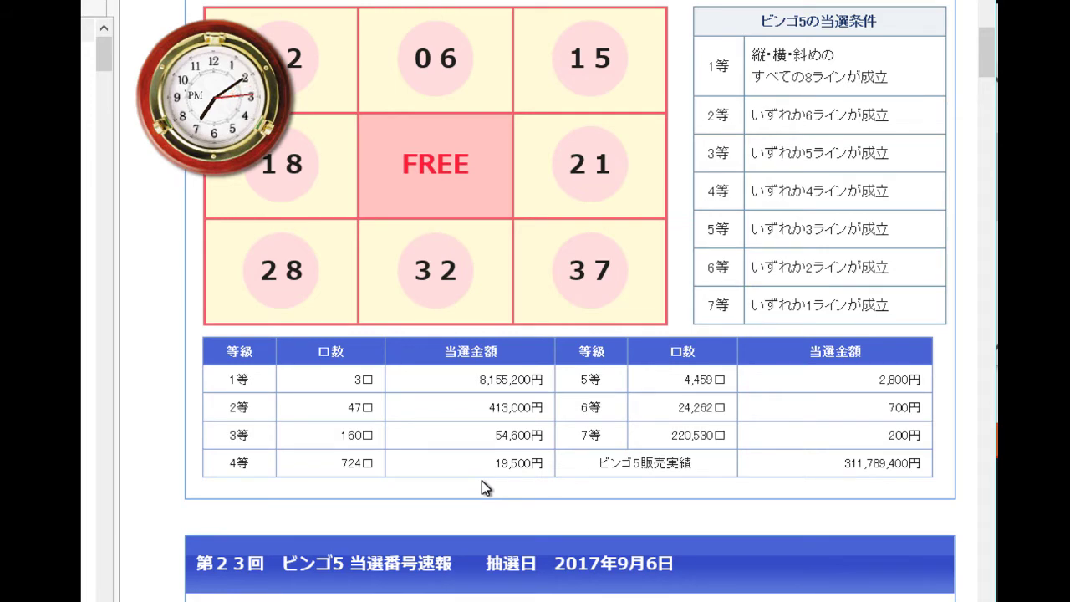
scroll(481, 480, "up", 4)
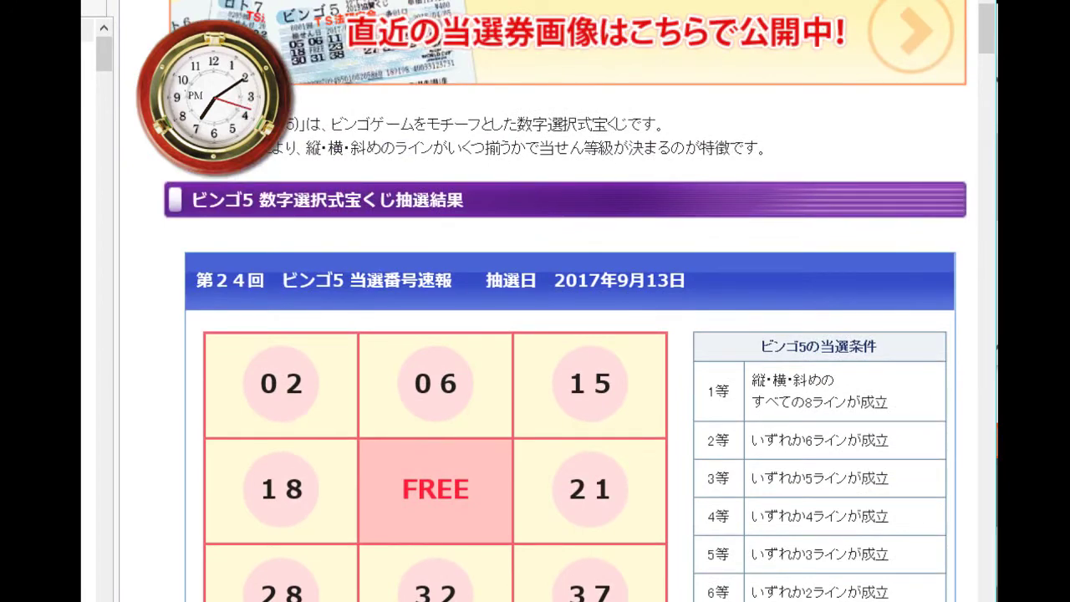
Step: Switch to the Excel Bingo5 workbook and insert a copy of the round 23 result block, rows 55 to 58, at row 59
key("alt+Tab")
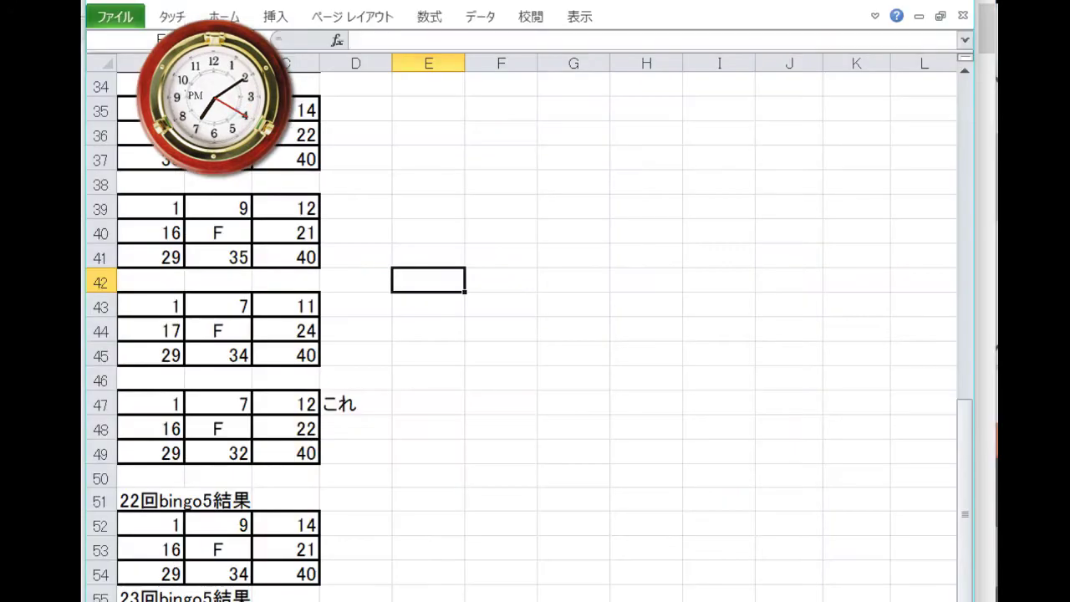
scroll(366, 531, "down", 1)
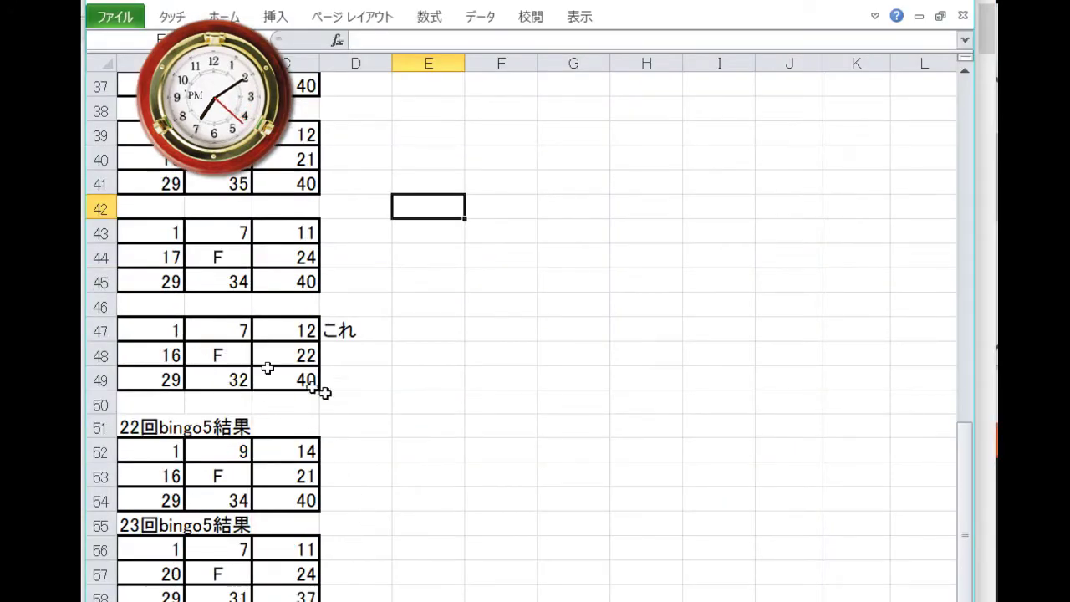
scroll(342, 404, "up", 3)
scroll(351, 459, "down", 5)
left_click_drag(99, 378, 100, 452)
right_click(193, 416)
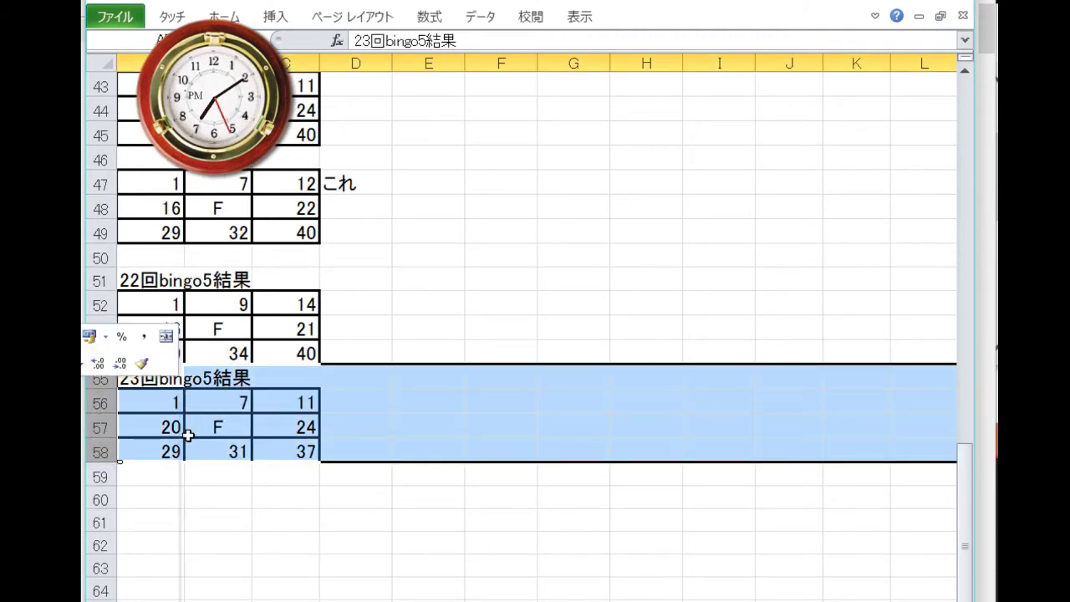
left_click(146, 422)
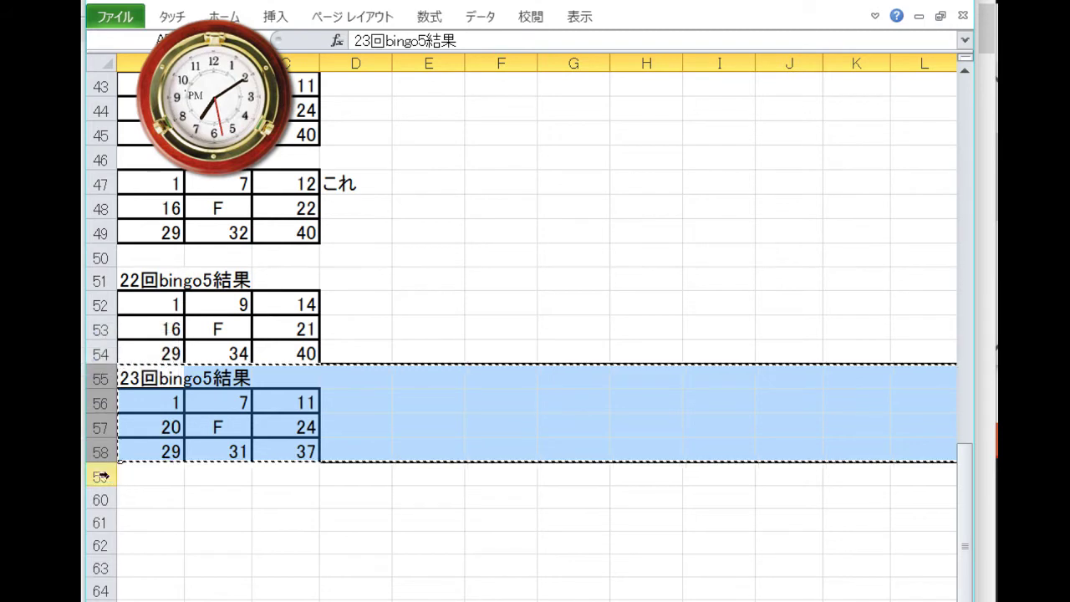
left_click(102, 475)
right_click(104, 476)
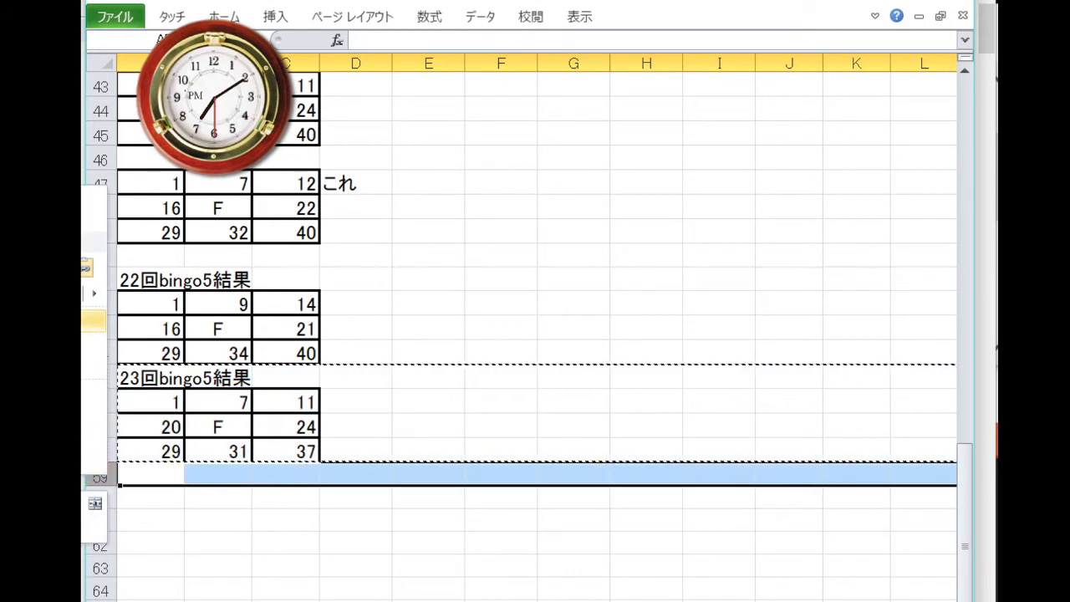
left_click(94, 366)
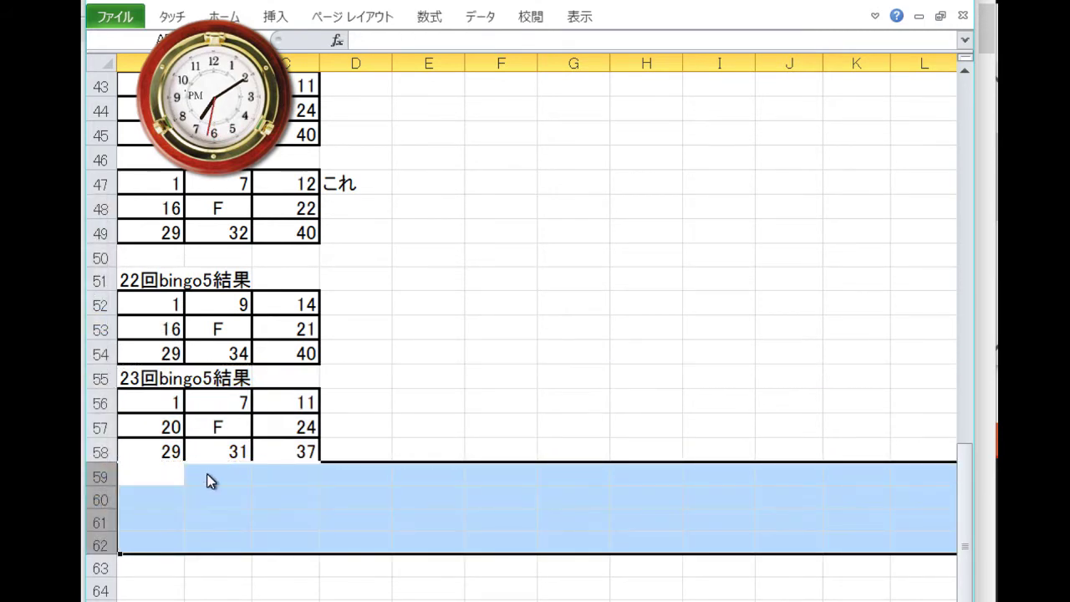
Step: Change the copied block's heading in A59 to 24回bingo5結果
double_click(159, 476)
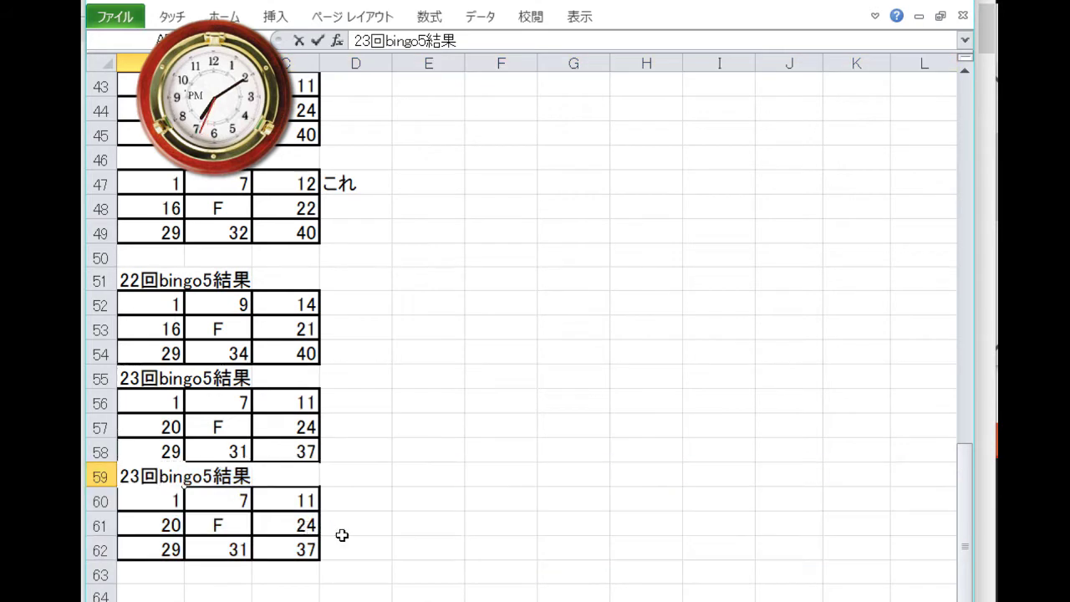
key("BackSpace")
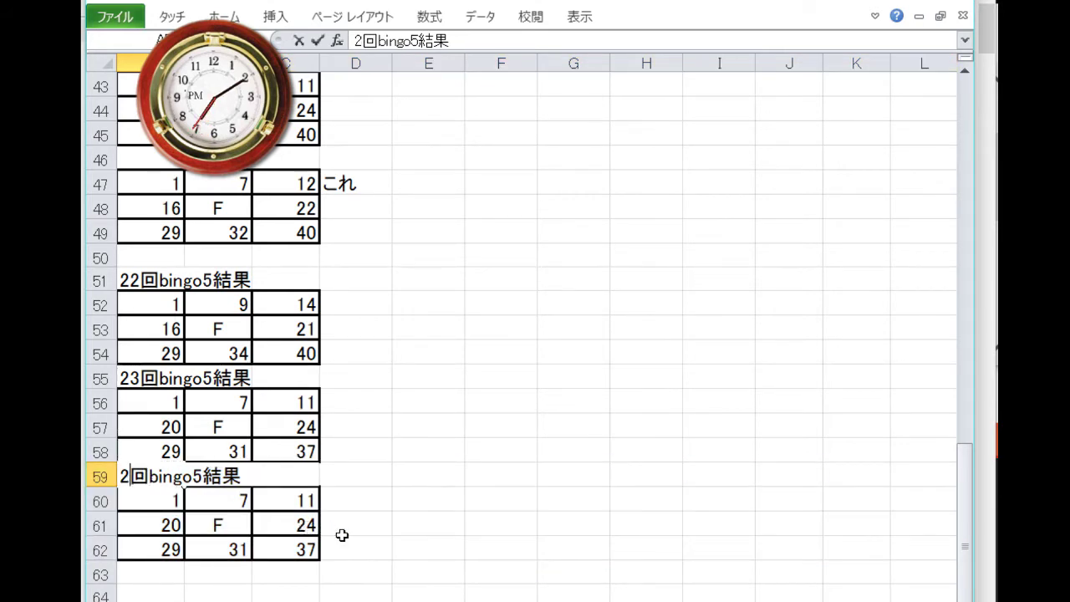
type("4")
key("Return")
Step: Enter 2, 6 and 15 in the first row of the round 24 result grid
type("2")
key("Tab")
type("6")
key("Tab")
type("15")
key("Return")
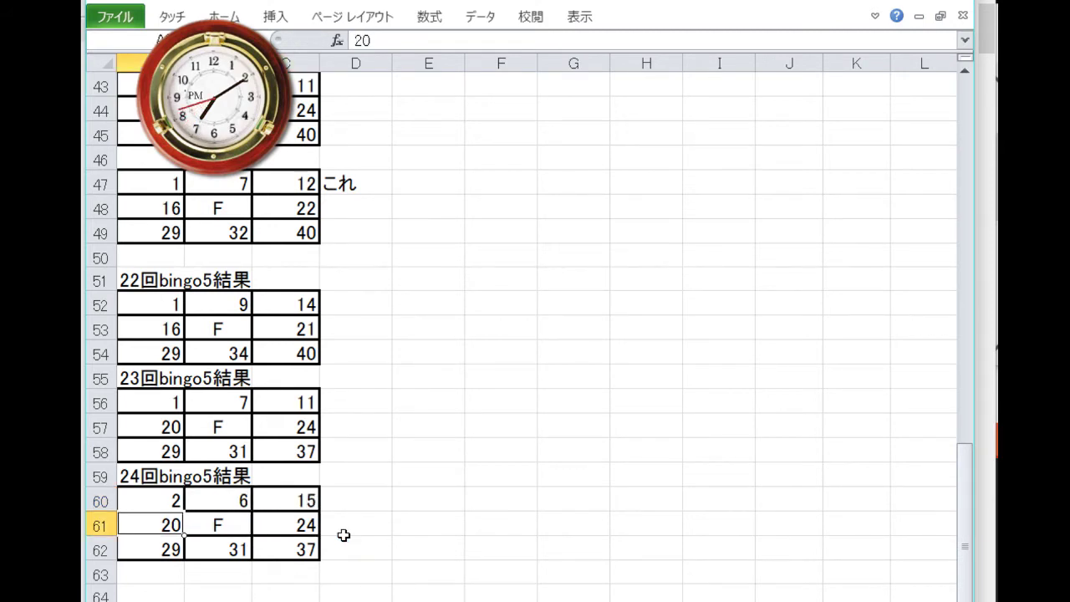
Step: Enter 18 and 21 around the F in the round 24 grid's middle row, and 28 and 32 in its last row
type("18")
key("Right")
key("Right")
type("21")
key("Return")
key("Home")
type("28")
key("Tab")
type("32")
key("Tab")
Step: Compare the prediction grid marked これ in rows 47 to 49 with the round 24 result, cell by cell
key("Up")
key("Up")
key("Up")
key("Up")
key("Up")
key("Up")
key("Up")
key("Up")
key("Up")
key("Up")
key("Up")
key("Up")
key("Up")
key("Up")
key("Up")
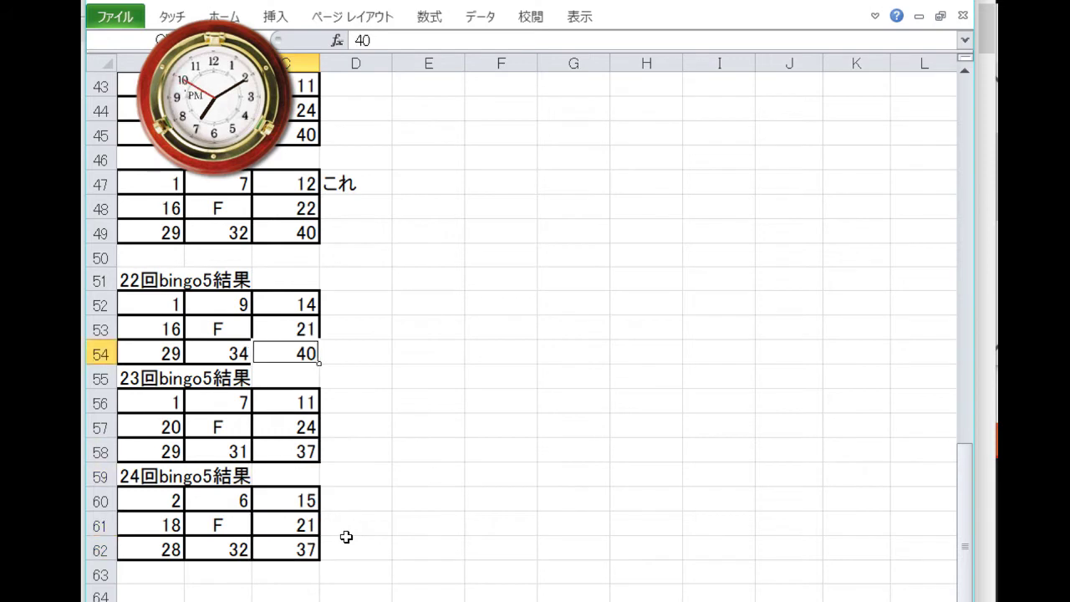
key("Up")
key("Up")
key("Down")
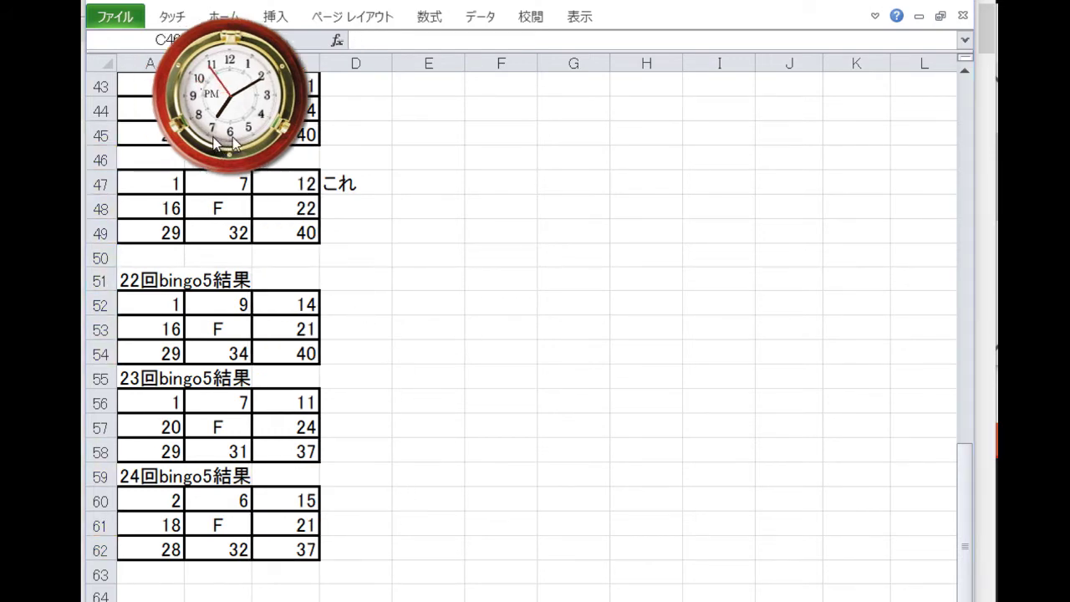
left_click(309, 234)
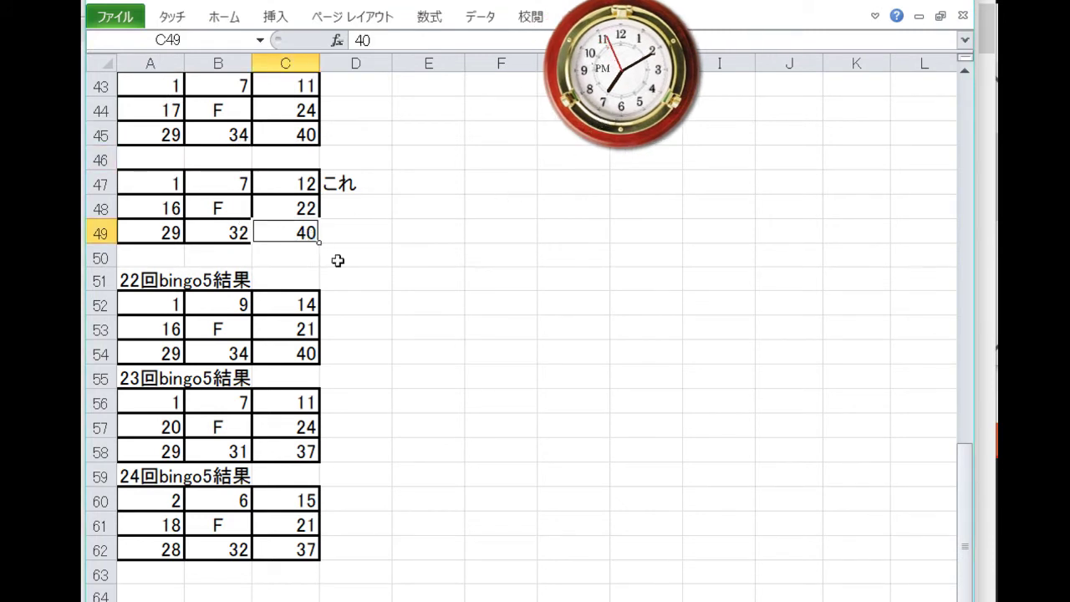
key("Up")
key("Up")
key("Left")
key("Left")
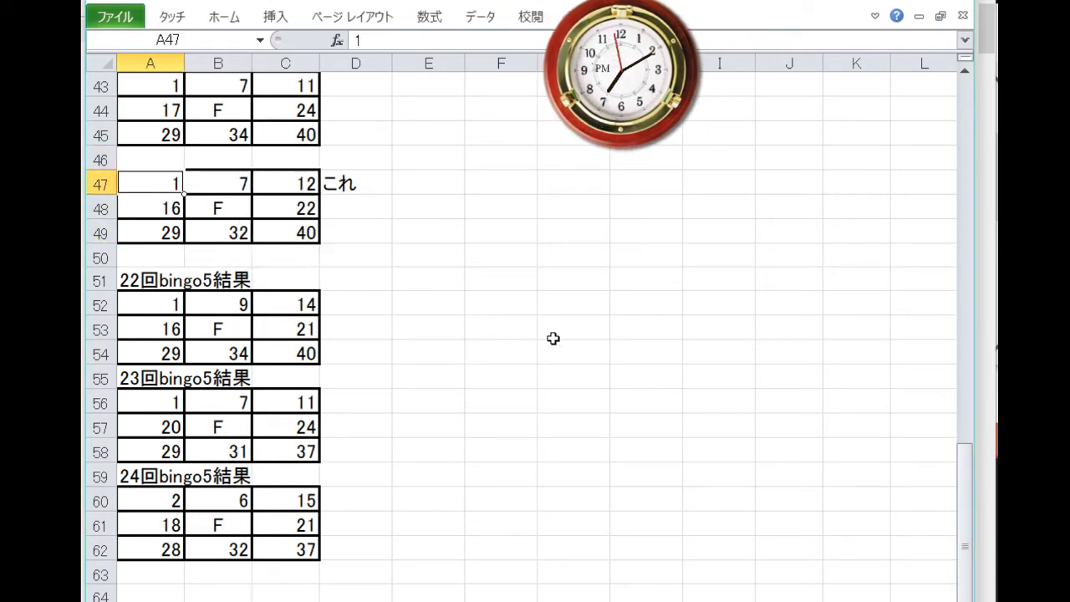
key("Right")
key("Right")
key("Down")
key("Left")
key("Left")
key("Right")
key("Down")
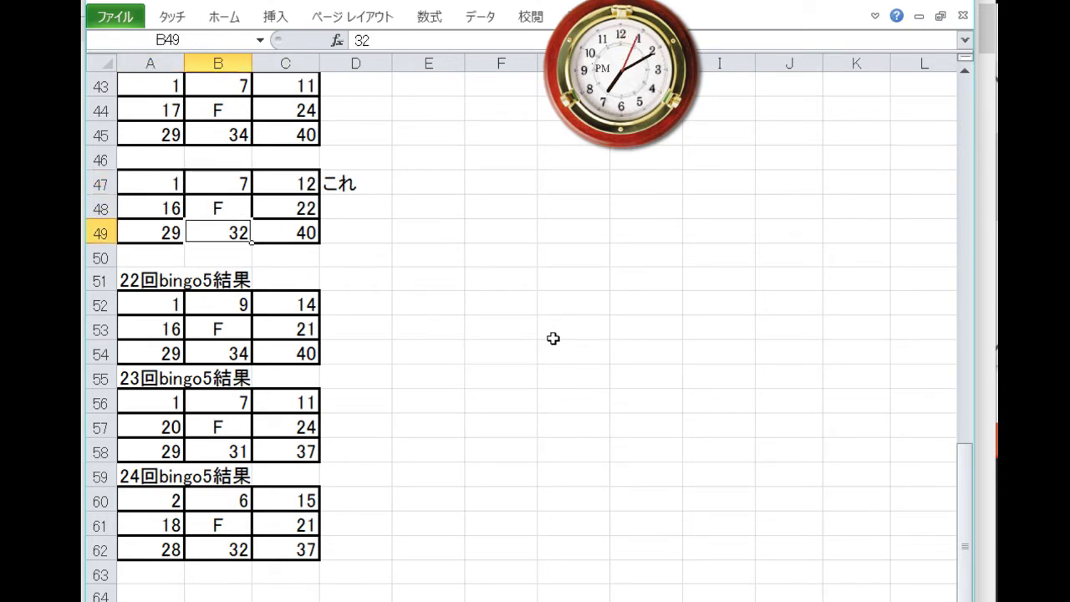
key("Left")
key("Right")
key("Right")
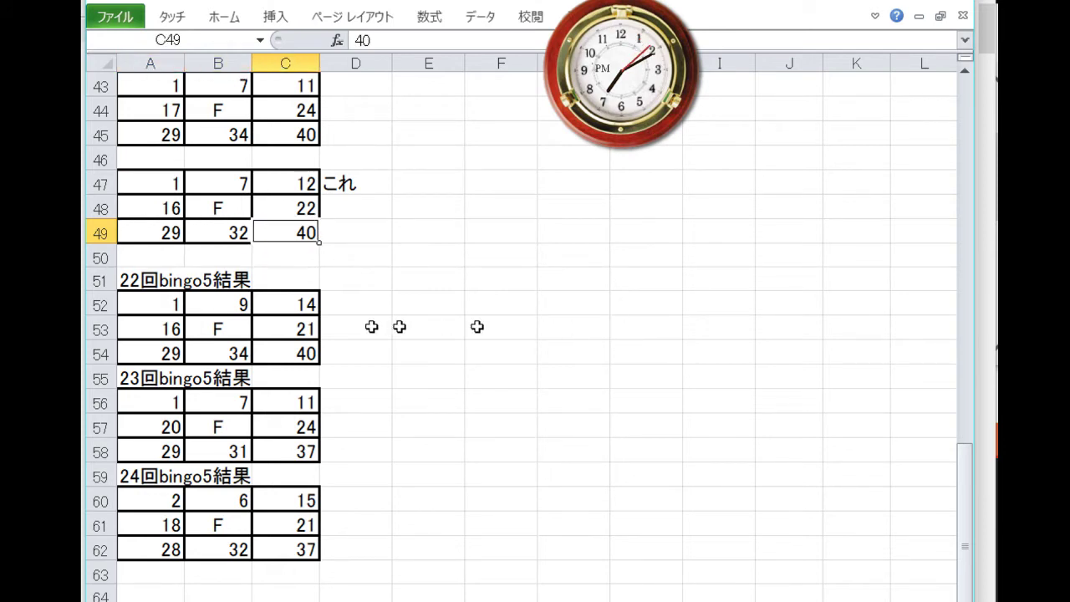
Step: Highlight the matching number 32 in cell B49 with a yellow fill
left_click(242, 228)
left_click(224, 16)
left_click(231, 92)
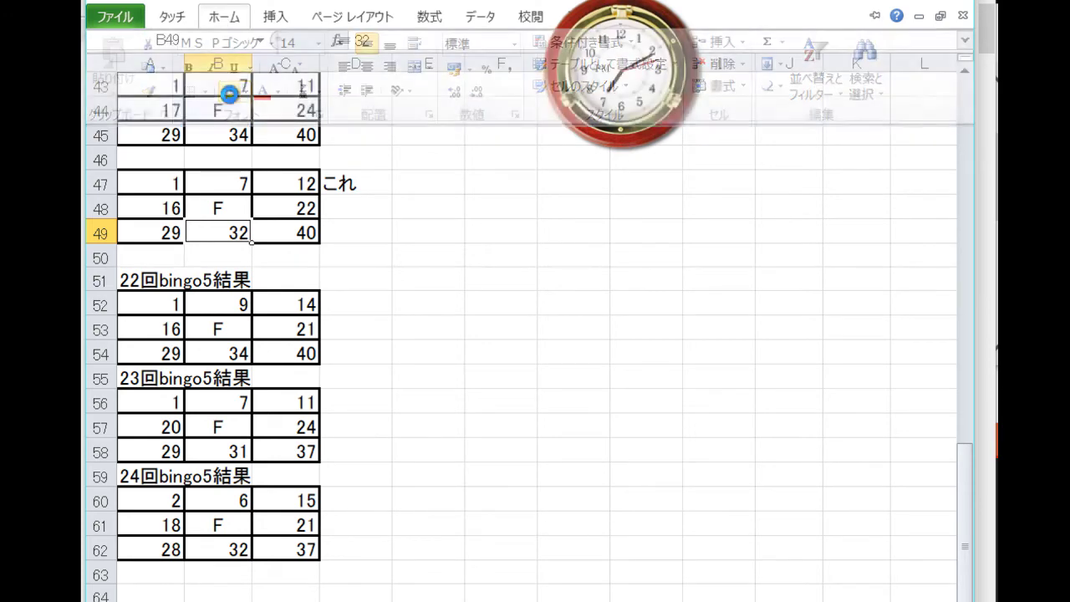
left_click(276, 240)
Step: Enter 2, 6, 15 and 18 in cells B14 to E14 of the red round 24 result row
scroll(295, 281, "up", 3)
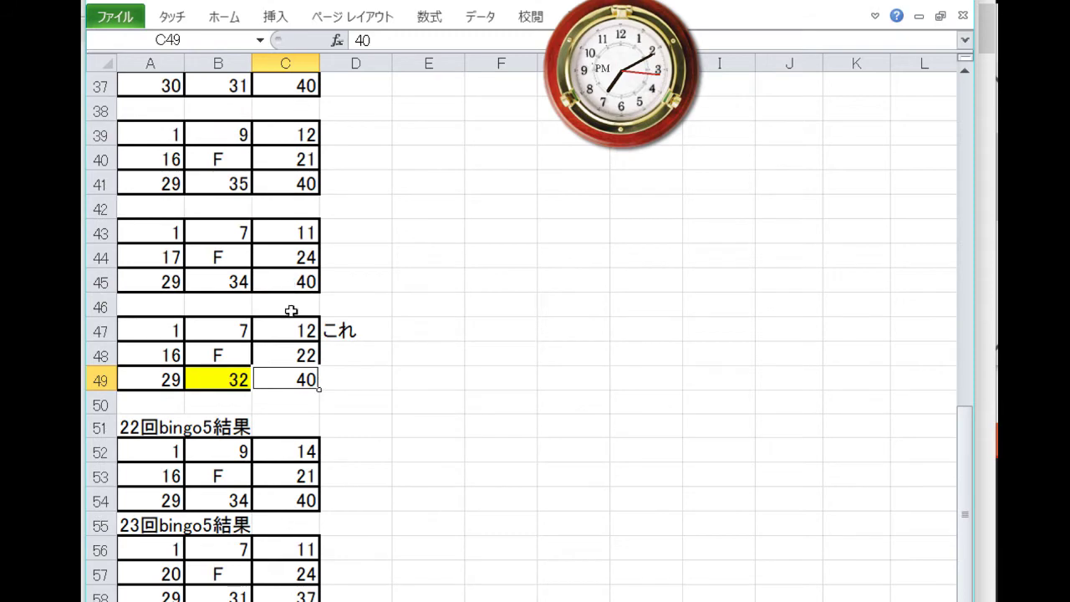
scroll(291, 311, "up", 11)
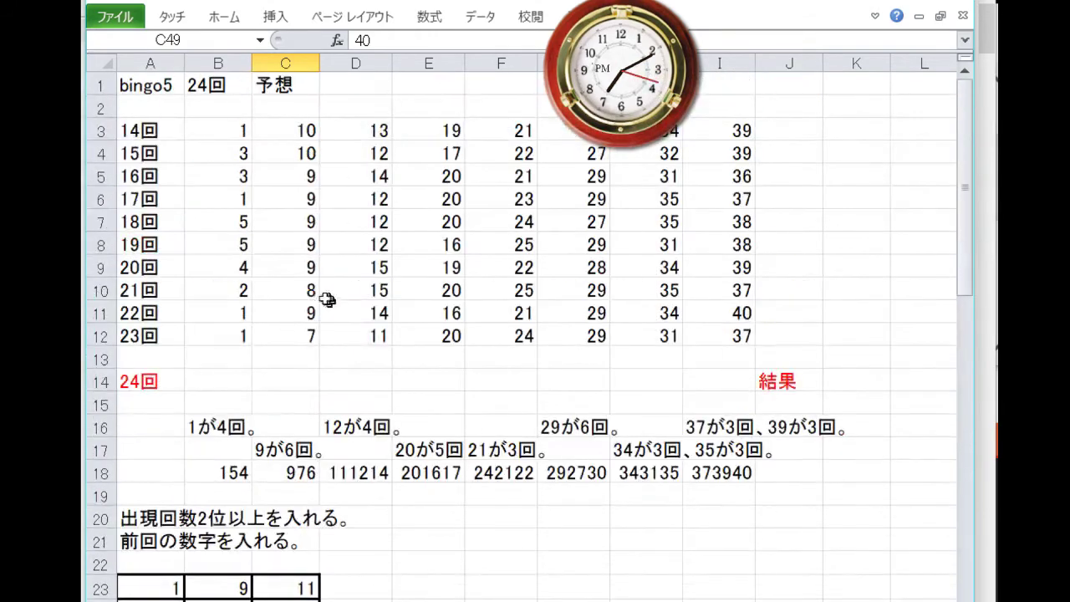
left_click(247, 378)
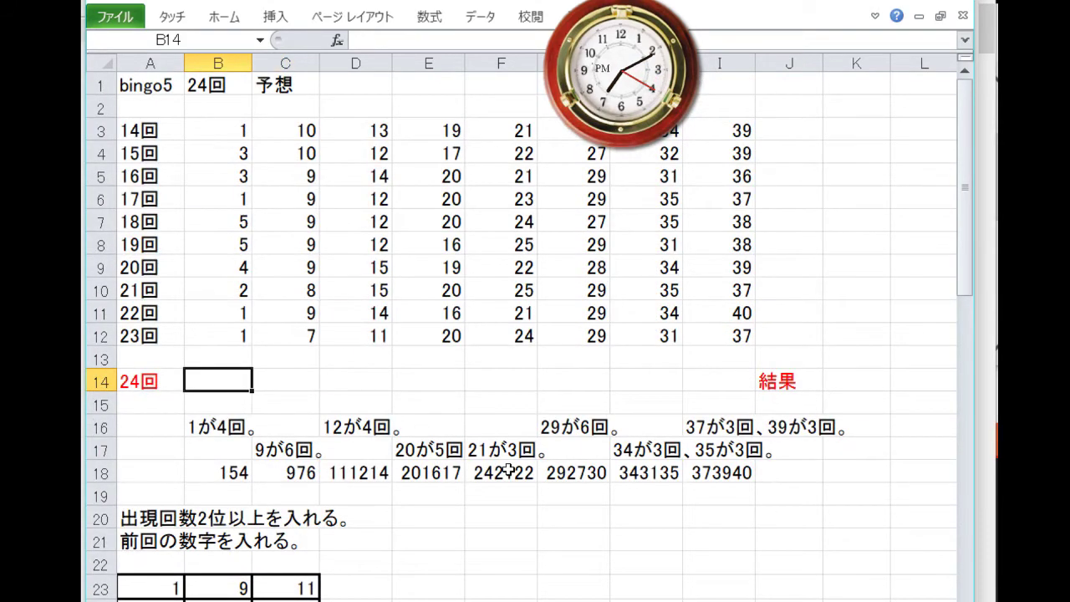
type("2")
key("Tab")
type("6")
key("Tab")
type("15")
key("Tab")
type("18")
key("Tab")
Step: Complete the round 24 result row with 21, 28, 32 and 37 in cells F14 to I14
type("21")
key("Tab")
type("28")
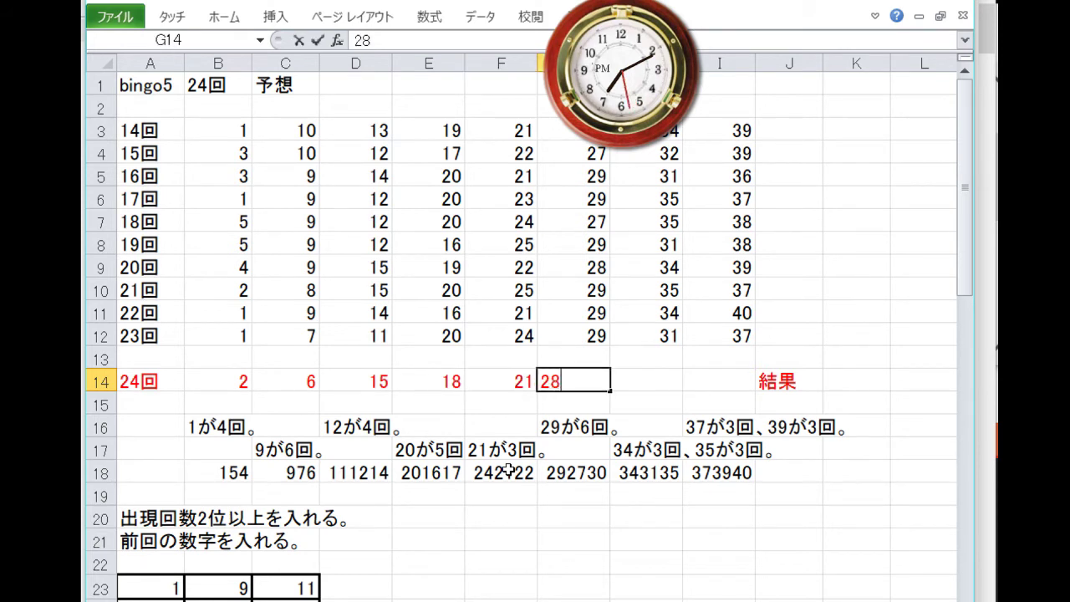
key("Tab")
type("32")
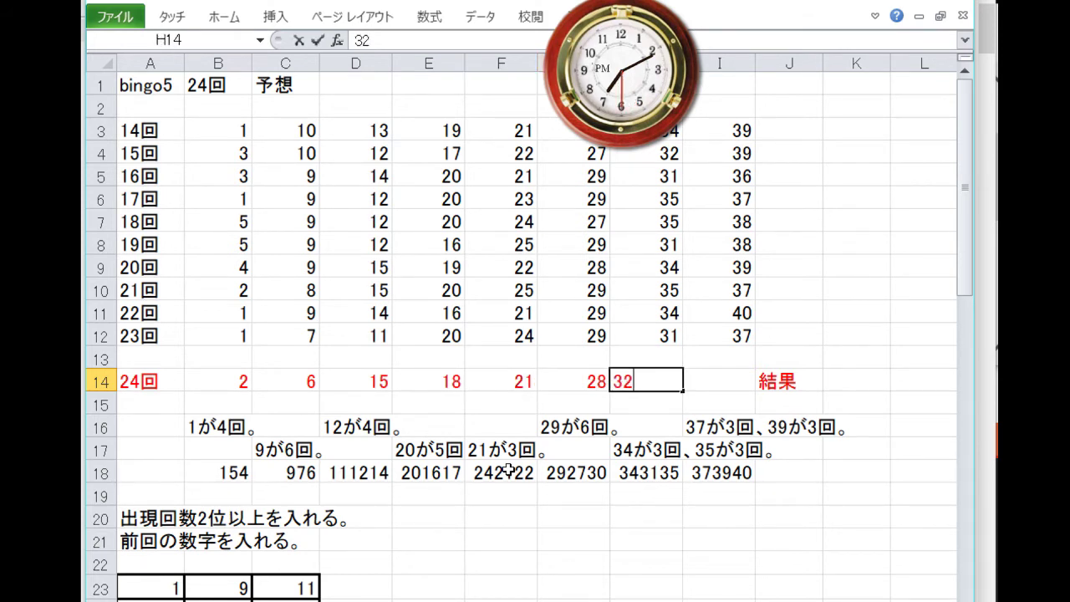
key("Tab")
type("3")
key("Return")
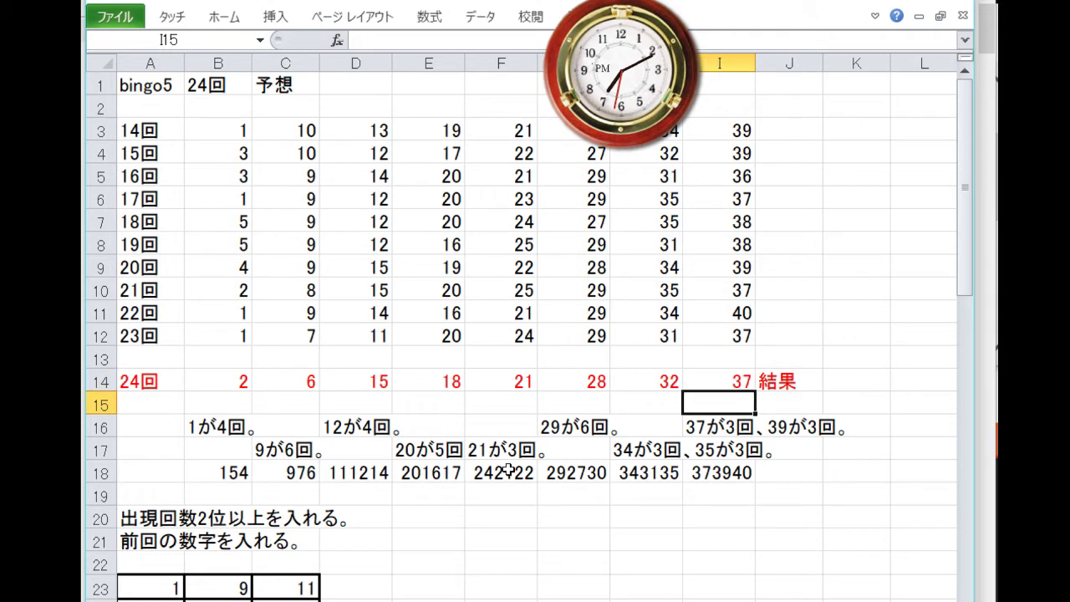
Step: Highlight the round 24 number 37 and its matches from rounds 17, 21 and 23 in column I with a yellow fill
left_click(733, 382)
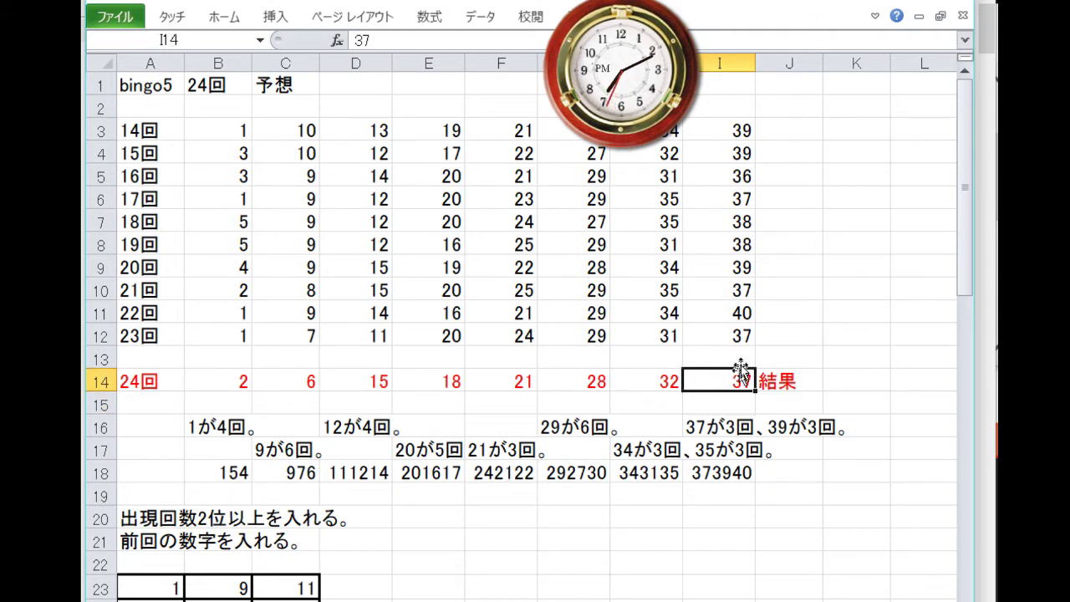
left_click(741, 335, "ctrl")
left_click(741, 293, "ctrl")
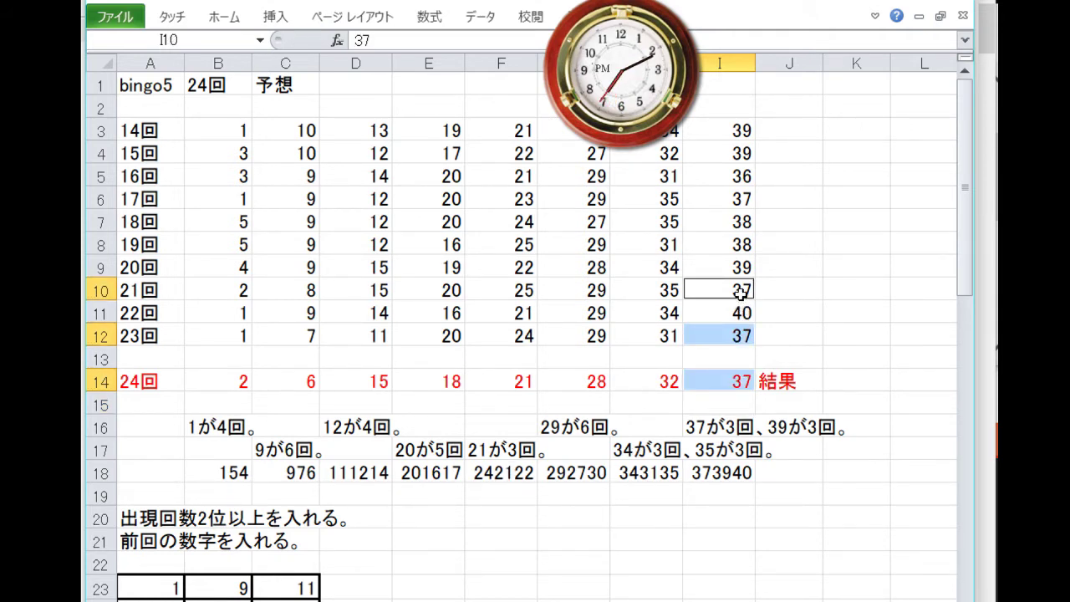
left_click(741, 197, "ctrl")
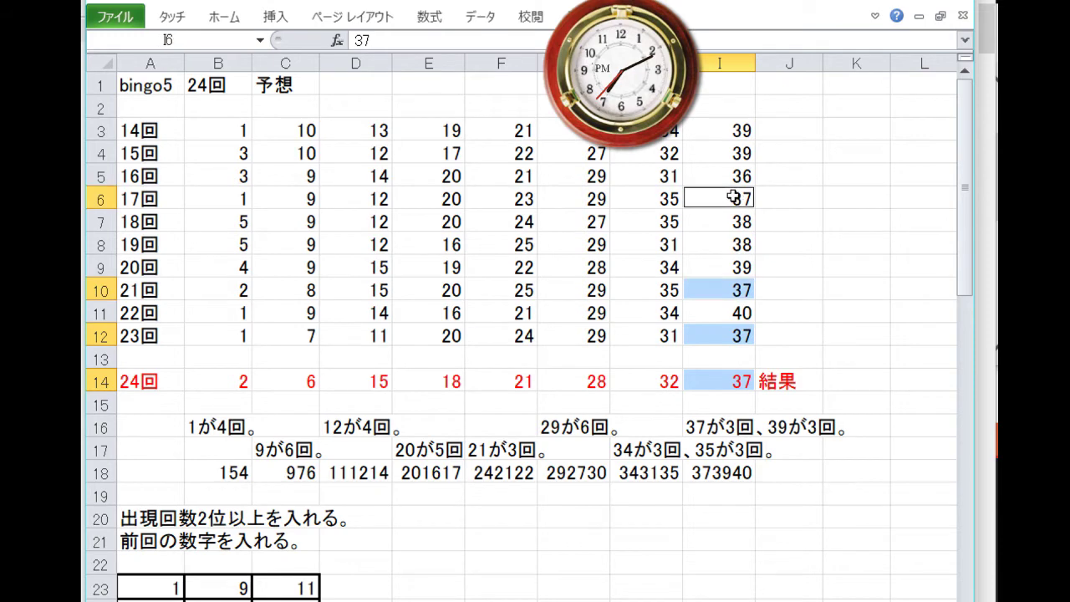
left_click(216, 17)
left_click(224, 89)
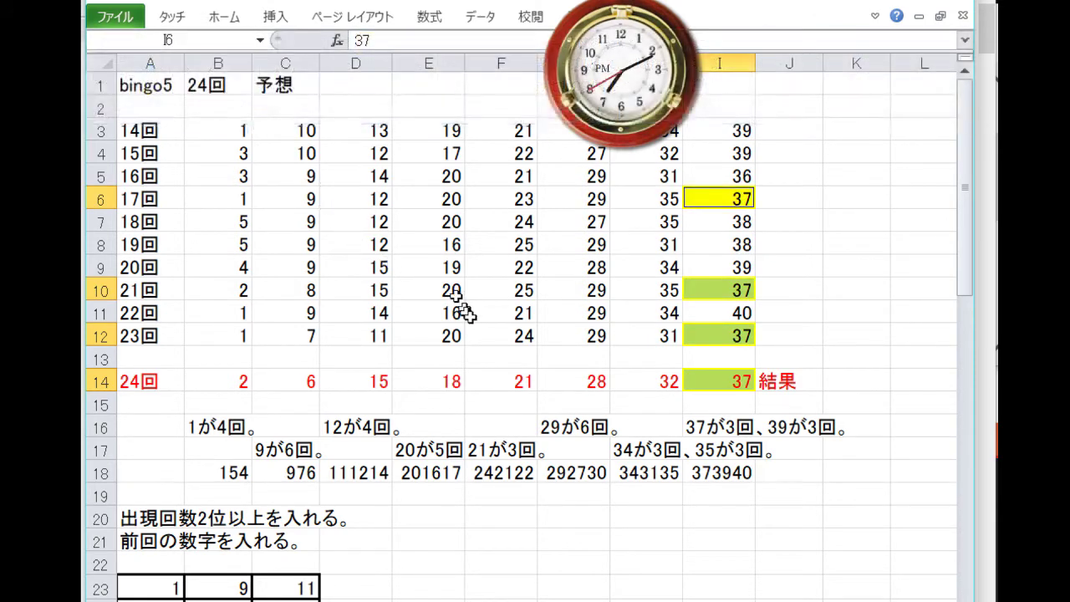
Step: Fill the round 24 number 32 in H14 and its round 15 match in H4 with yellow
left_click(665, 379)
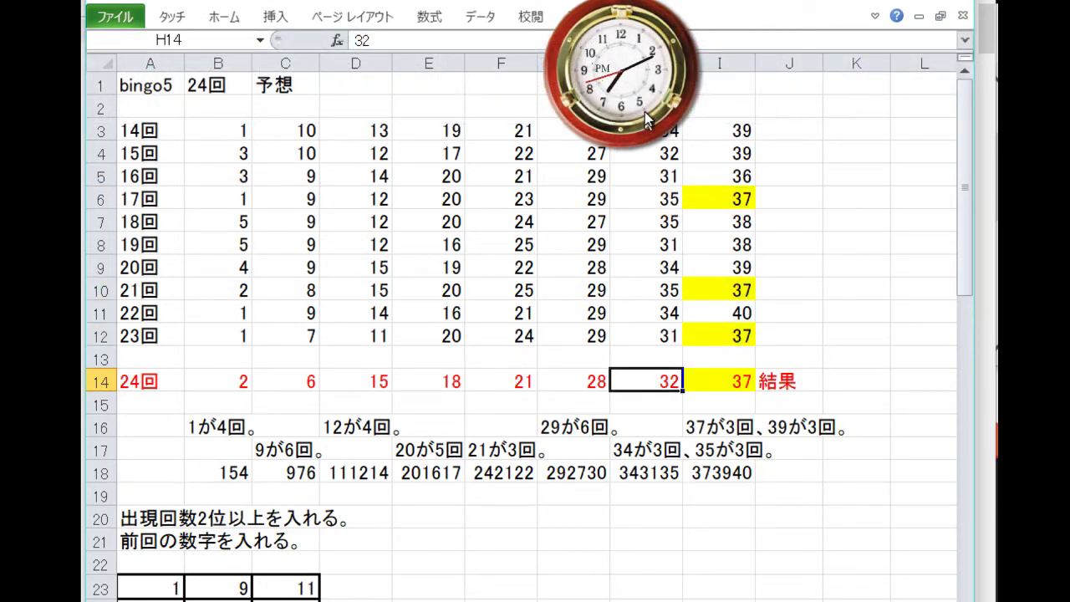
left_click(669, 378)
left_click(656, 157, "ctrl")
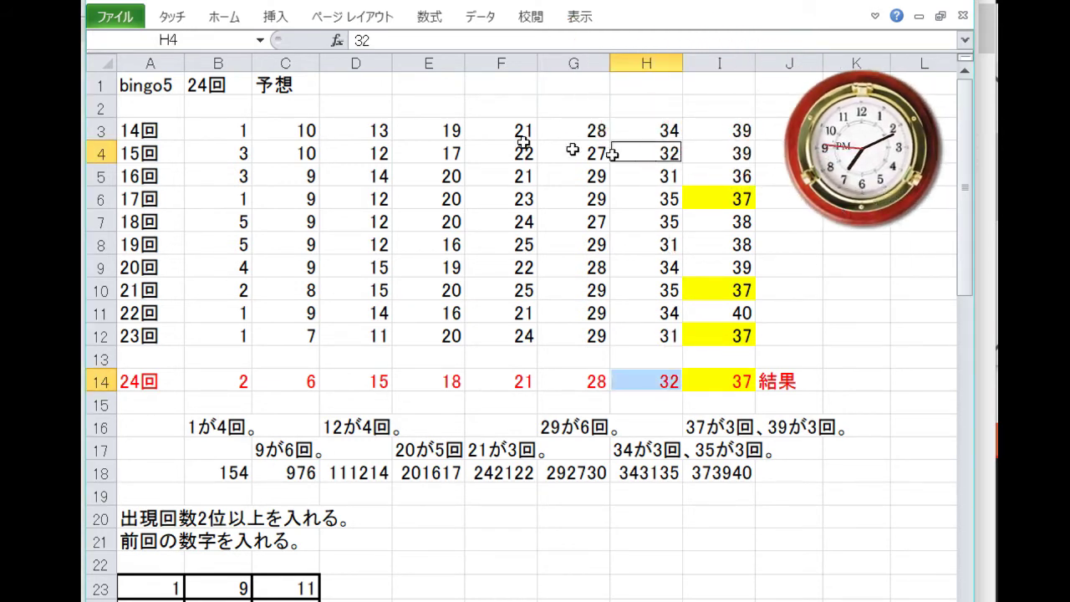
left_click(223, 17)
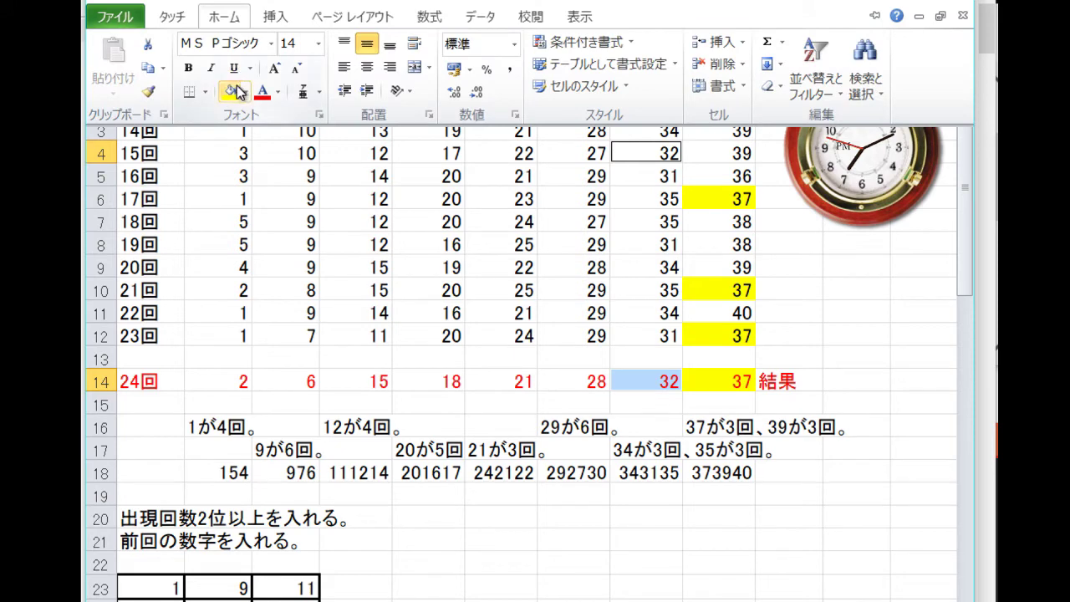
left_click(230, 90)
Step: Highlight the round 24 number 28 and the matching 28s of rounds 14 and 20 in column G in yellow
left_click(577, 375)
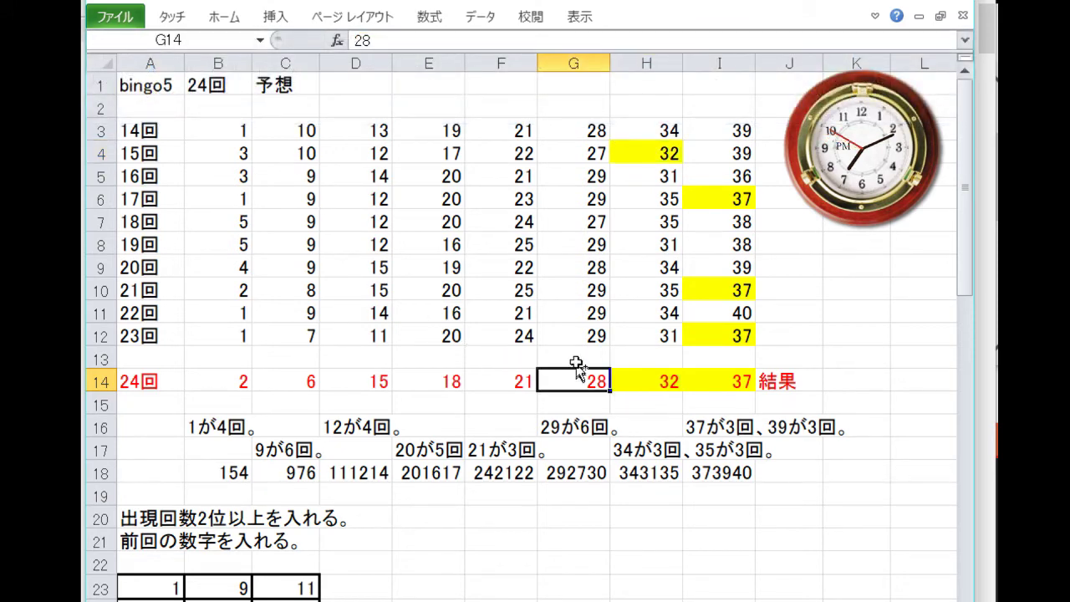
left_click(585, 267, "ctrl")
left_click(590, 132, "ctrl")
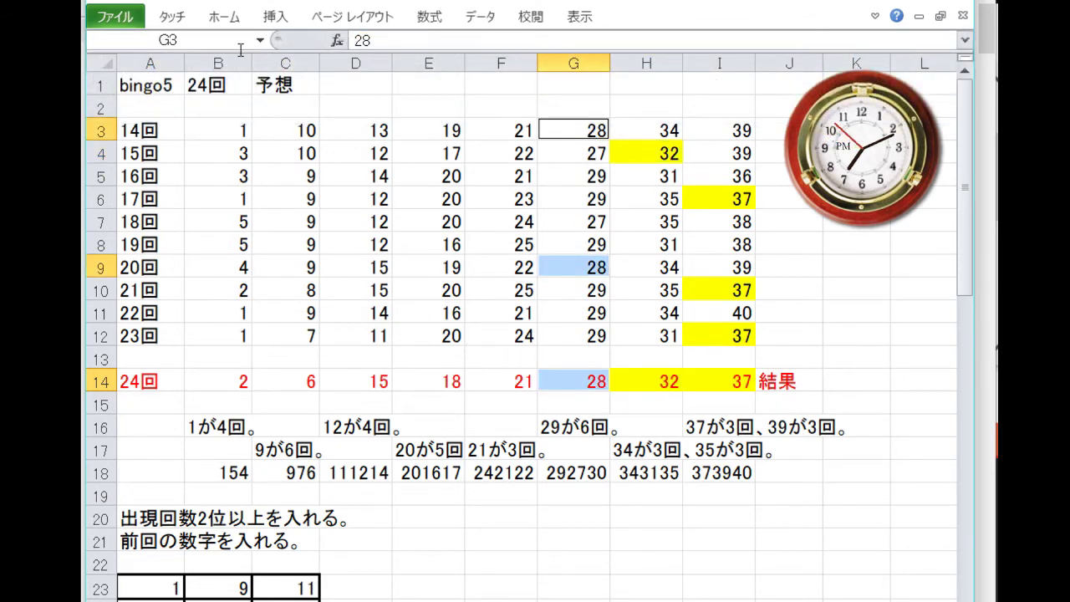
left_click(227, 18)
left_click(231, 86)
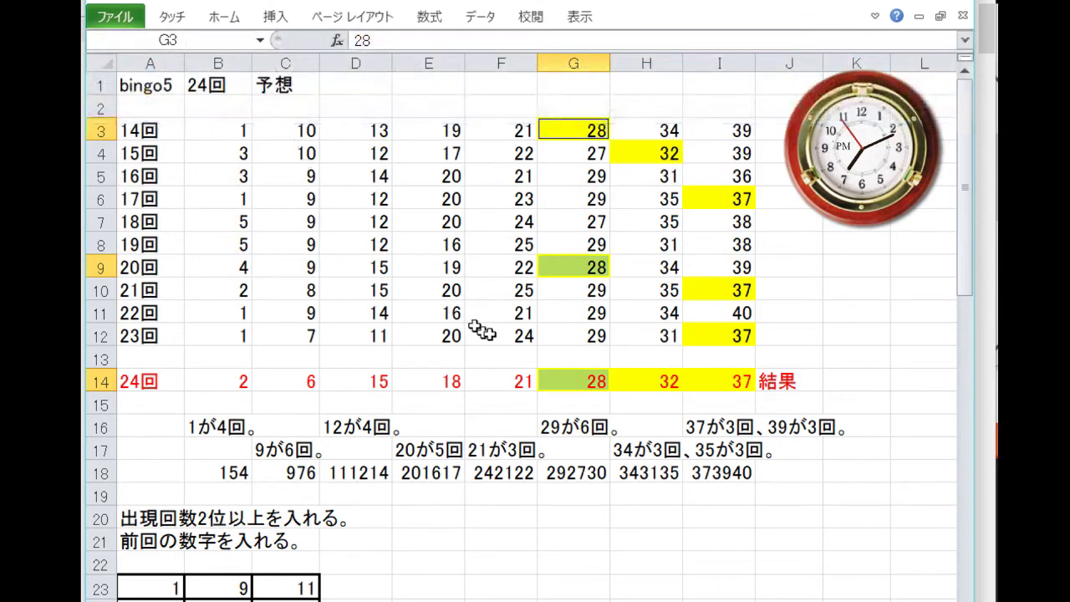
Step: Highlight the round 24 number 21 and the matching 21s of rounds 14, 16 and 22 in column F in yellow
left_click(507, 378)
left_click(497, 313, "ctrl")
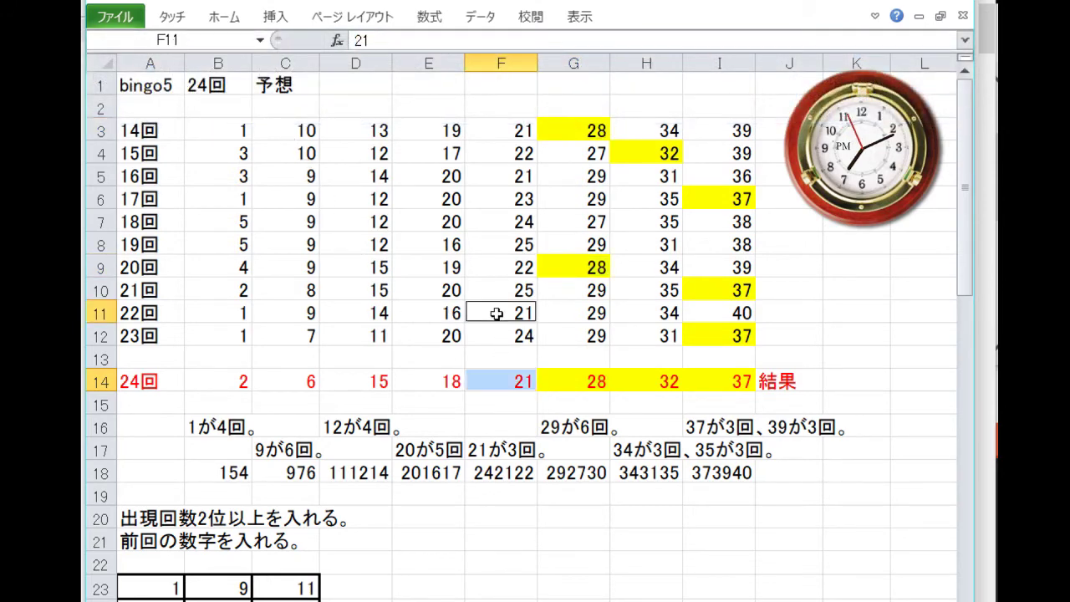
left_click(509, 177, "ctrl")
left_click(508, 131, "ctrl")
left_click(224, 17)
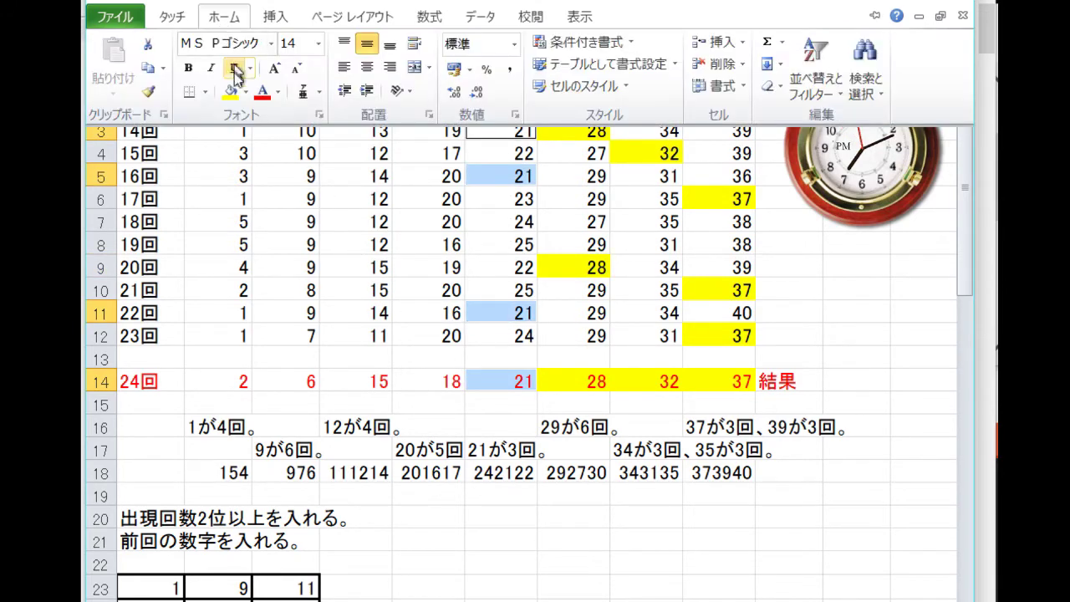
left_click(231, 86)
Step: Check column E for 18, and highlight the 15s in D14, D9 and D10 with a yellow fill
left_click(412, 380)
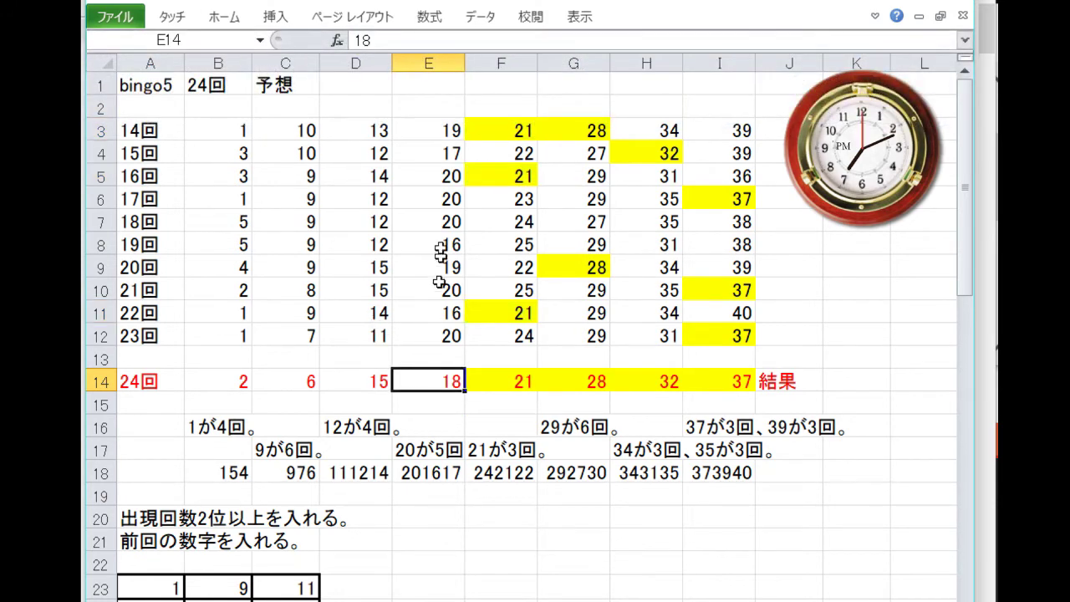
left_click(372, 381)
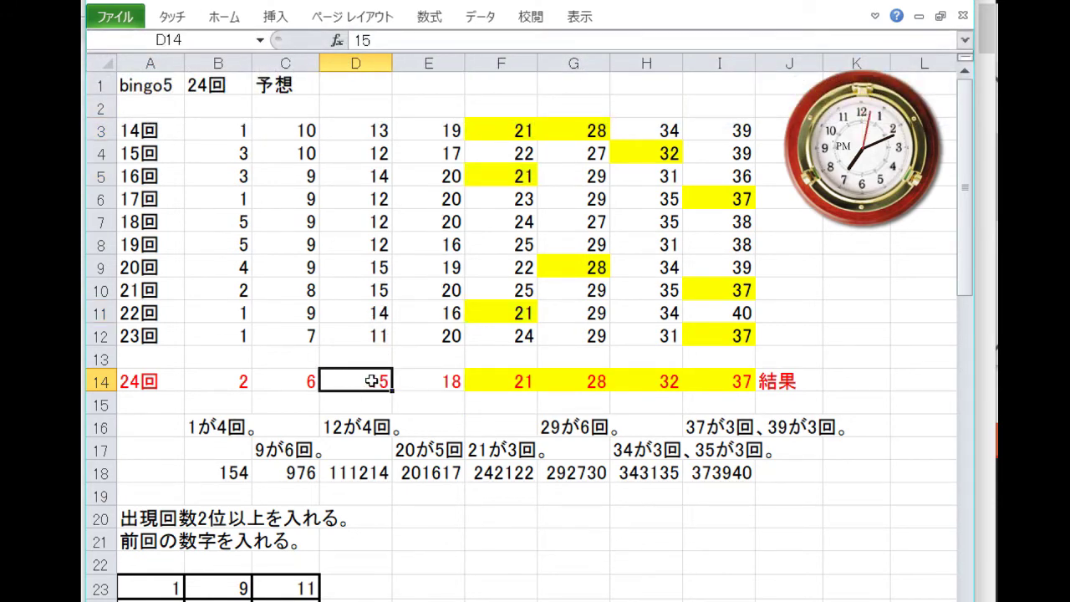
left_click(358, 270, "ctrl")
left_click(359, 288, "ctrl")
left_click(226, 17)
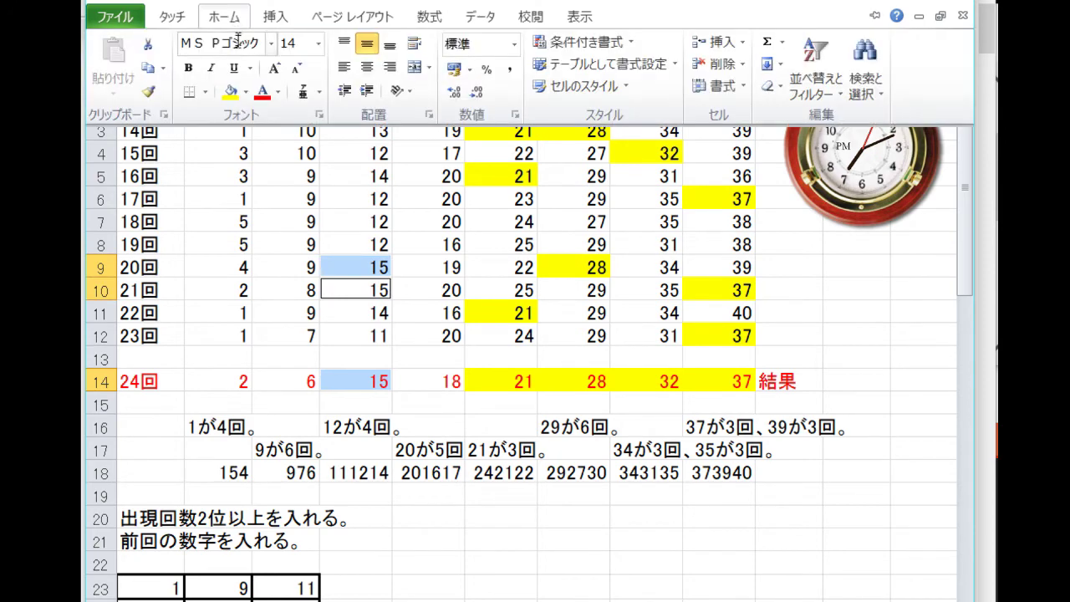
left_click(231, 85)
Step: Check column C for 6, and highlight the 2s in B14 and B10 with a yellow fill
left_click(307, 382)
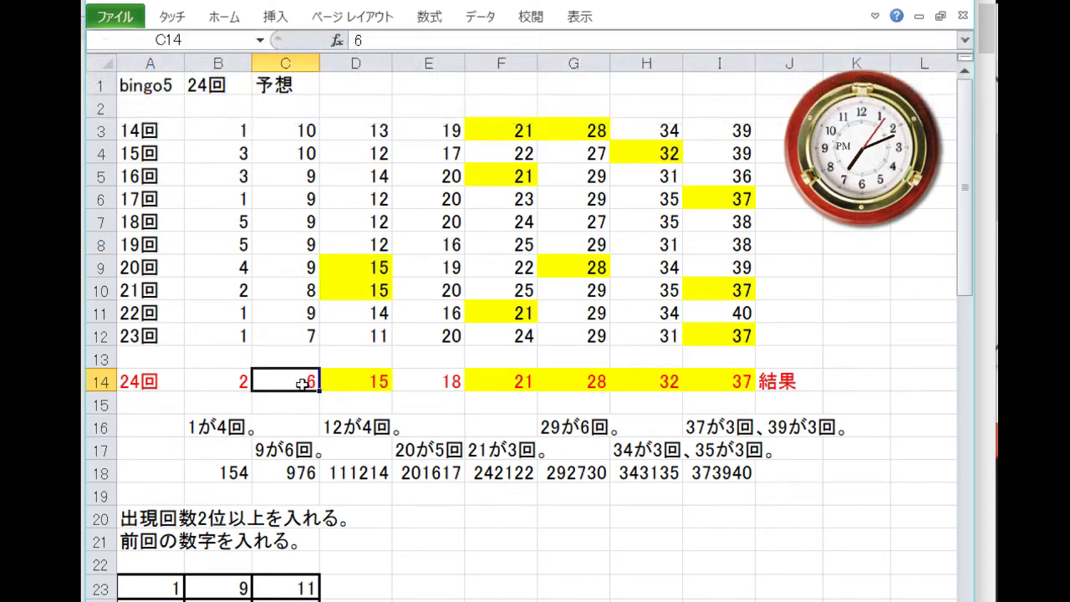
left_click(242, 381)
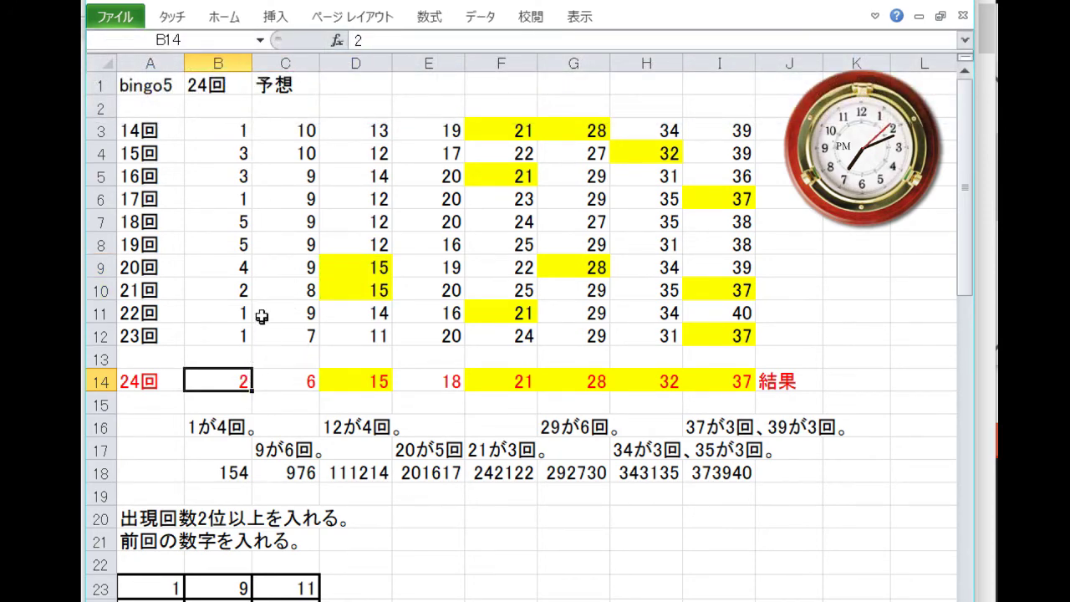
left_click(245, 290, "ctrl")
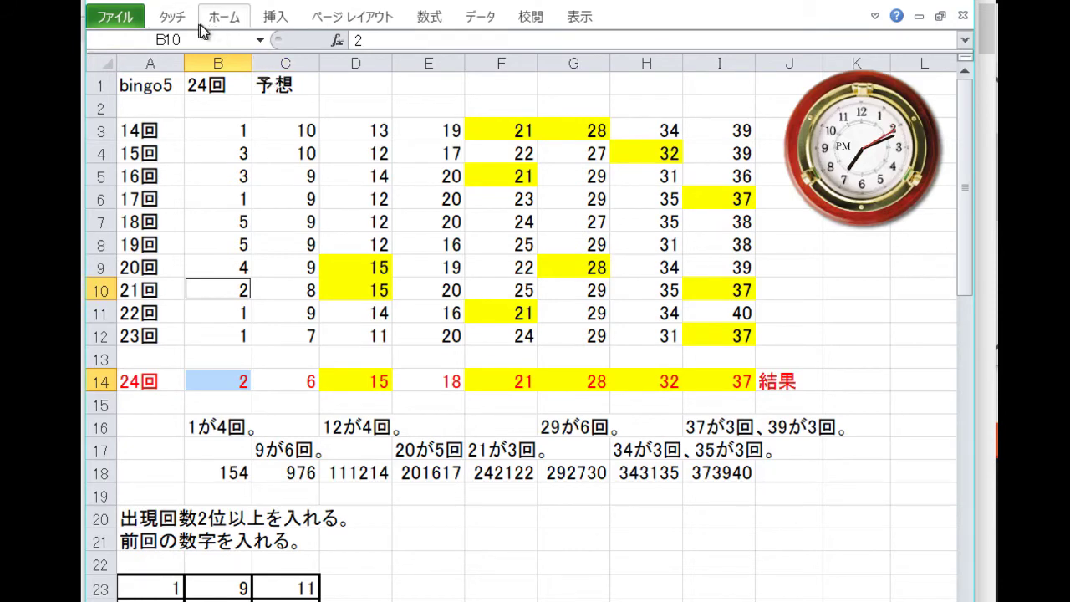
left_click(224, 17)
left_click(290, 303)
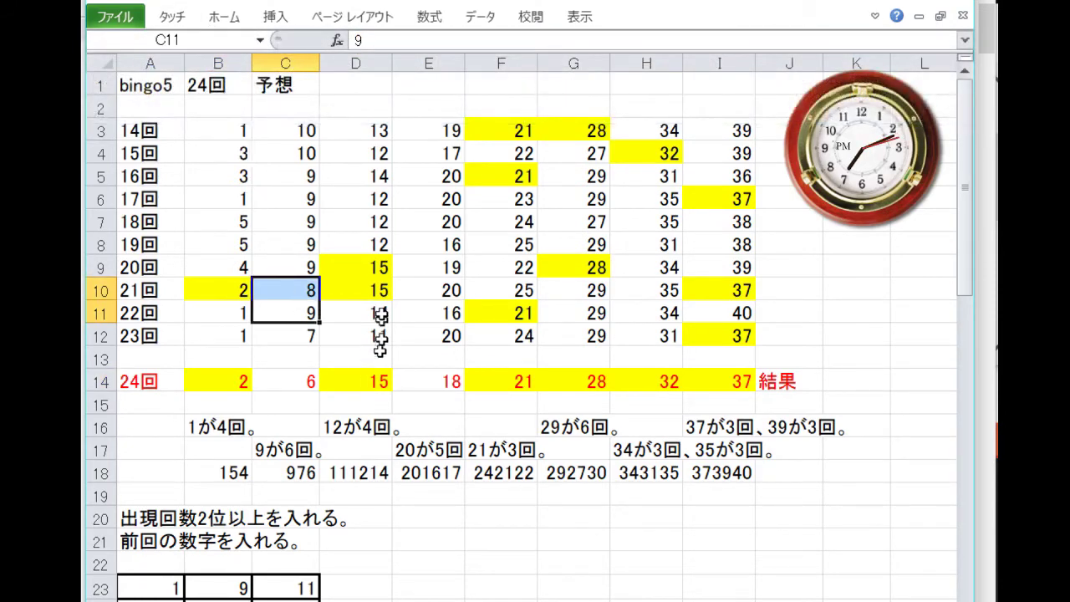
left_click(313, 269)
left_click(382, 292)
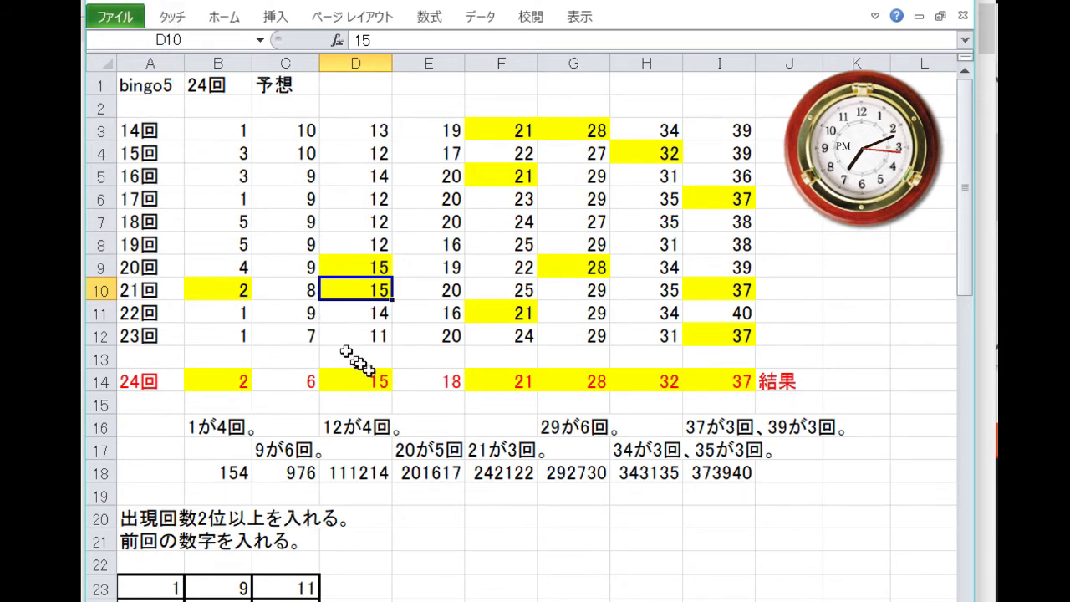
left_click(447, 383)
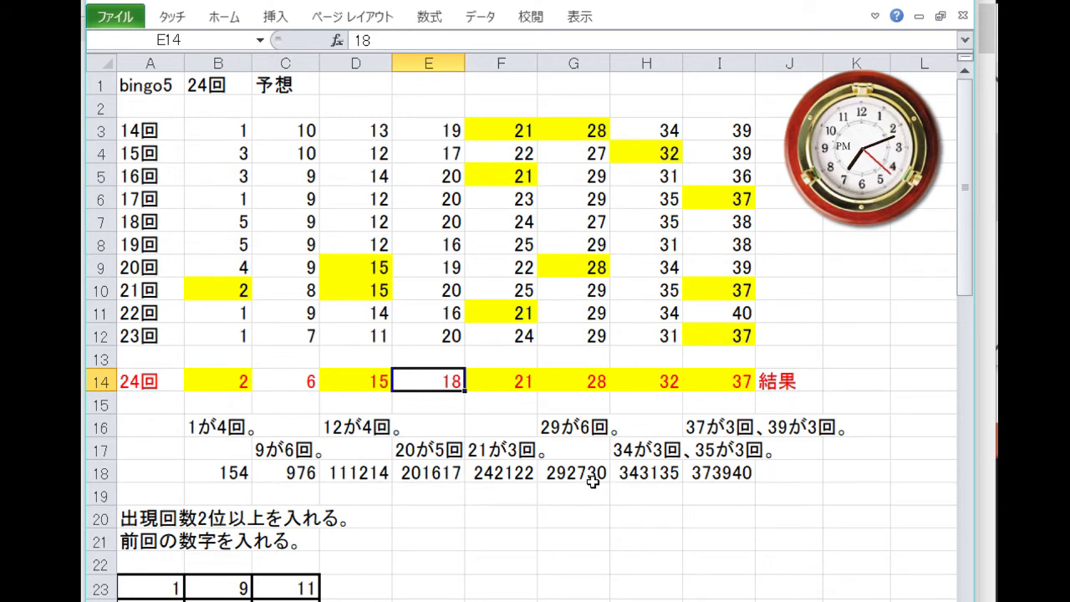
Step: Highlight the matching number 6 in cells B31 and B35 of the prediction grids with a yellow fill
scroll(628, 516, "down", 4)
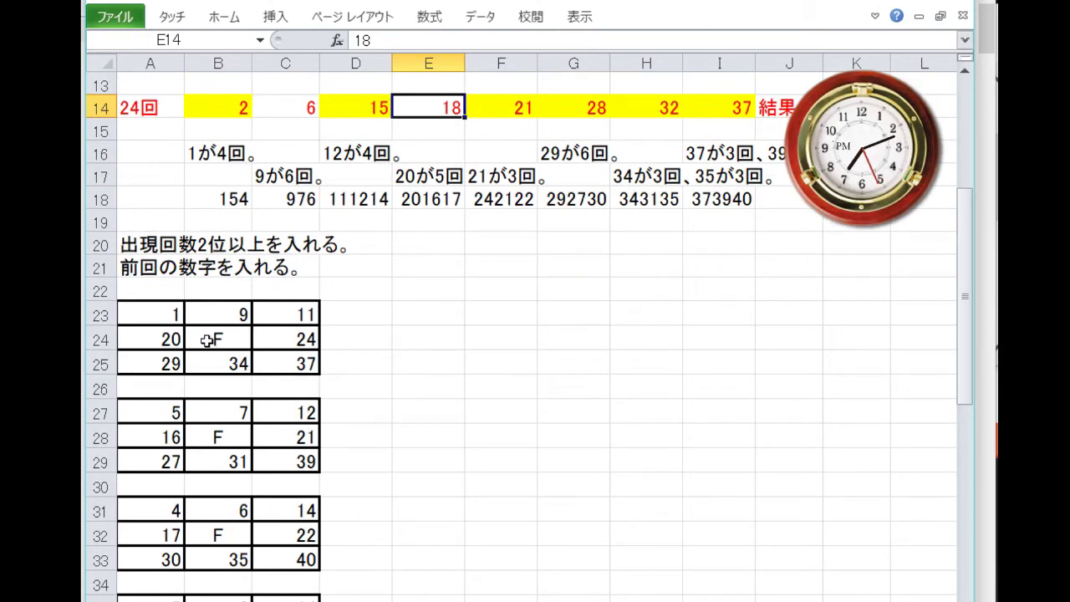
scroll(206, 422, "down", 2)
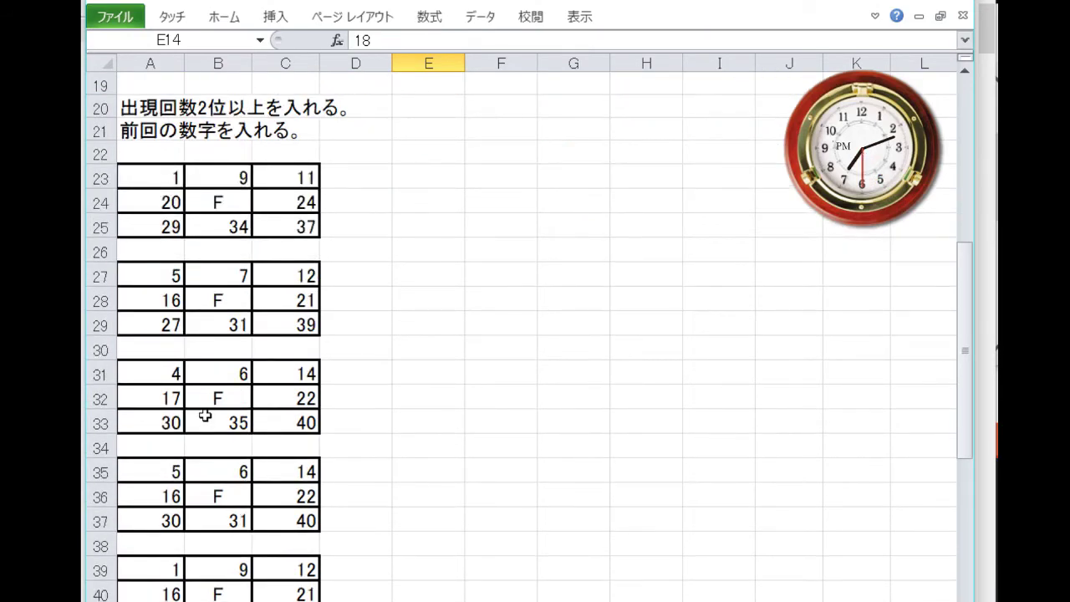
left_click(243, 373)
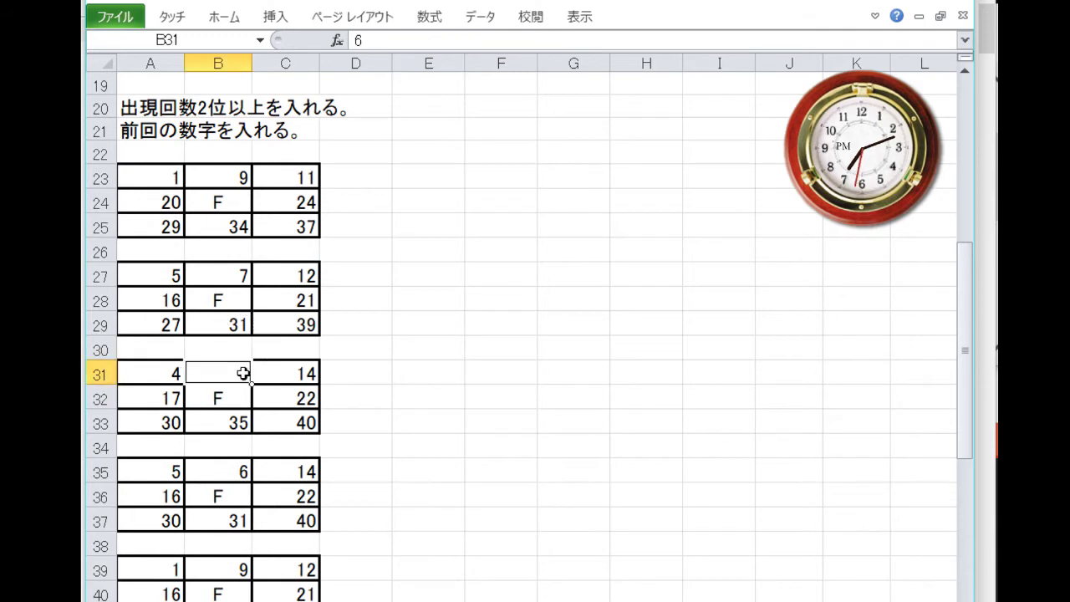
left_click(241, 470, "ctrl")
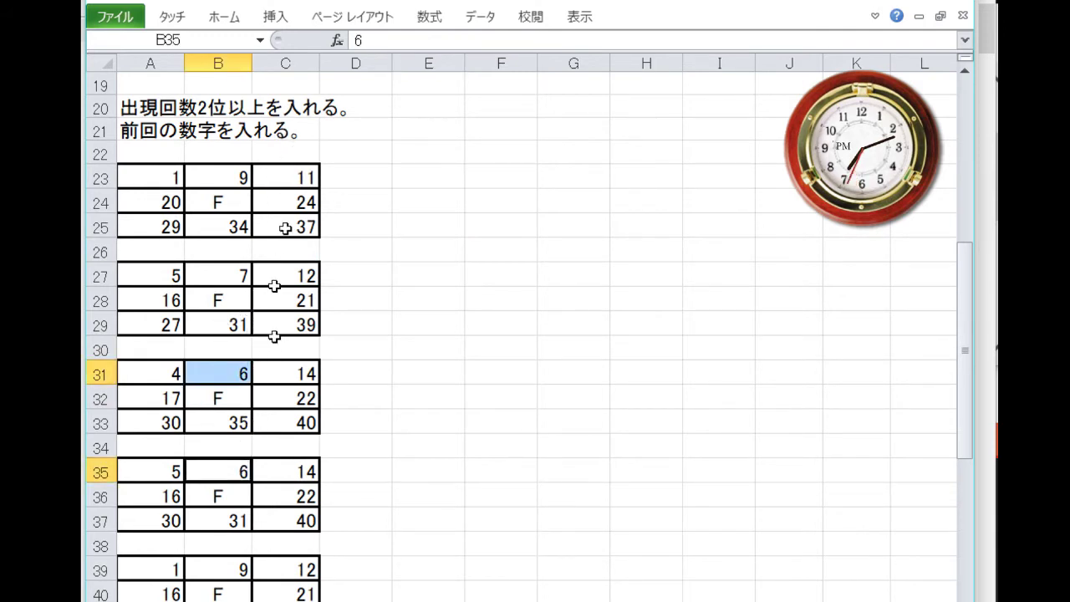
left_click(237, 461)
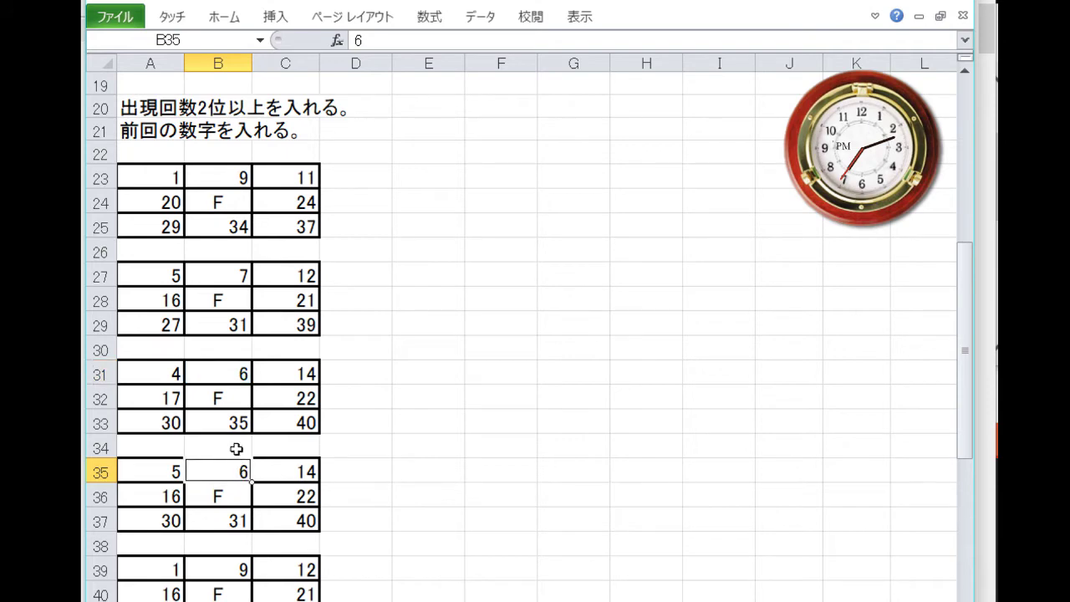
left_click(236, 370, "ctrl")
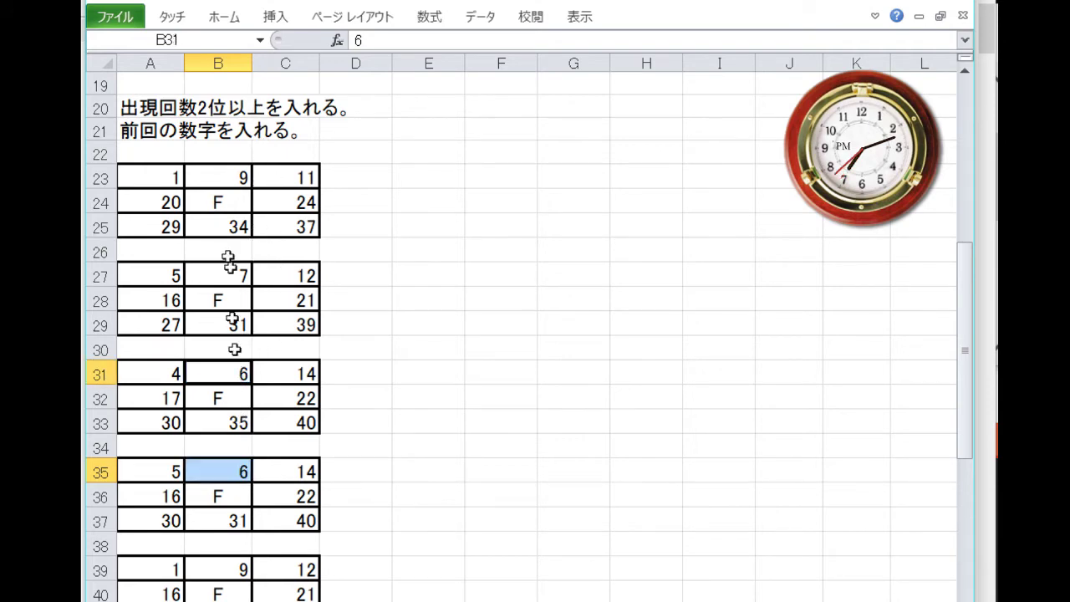
left_click(224, 16)
left_click(231, 90)
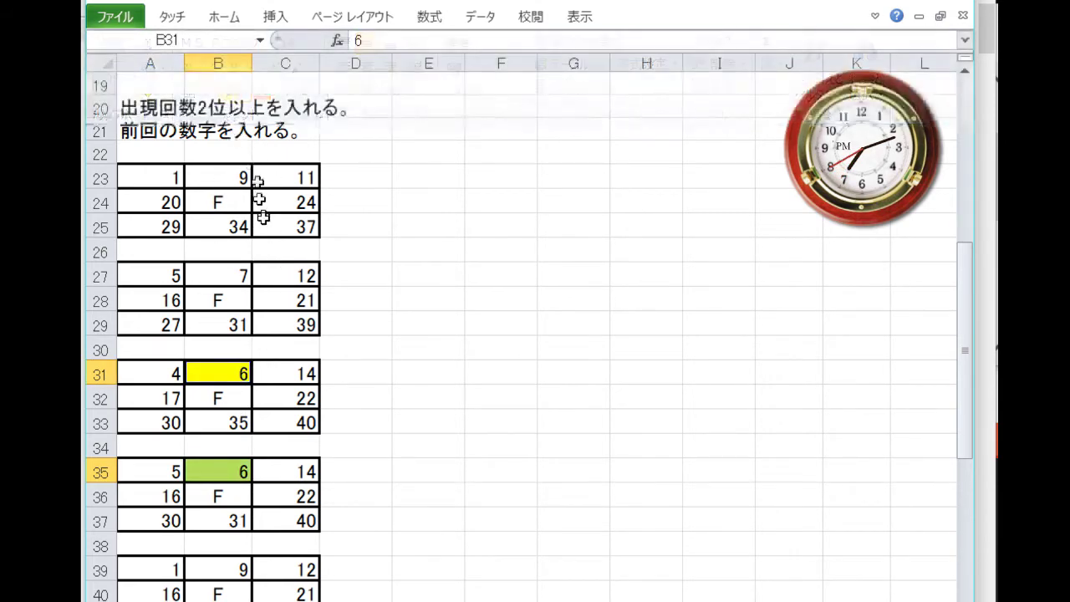
scroll(259, 199, "down", 1)
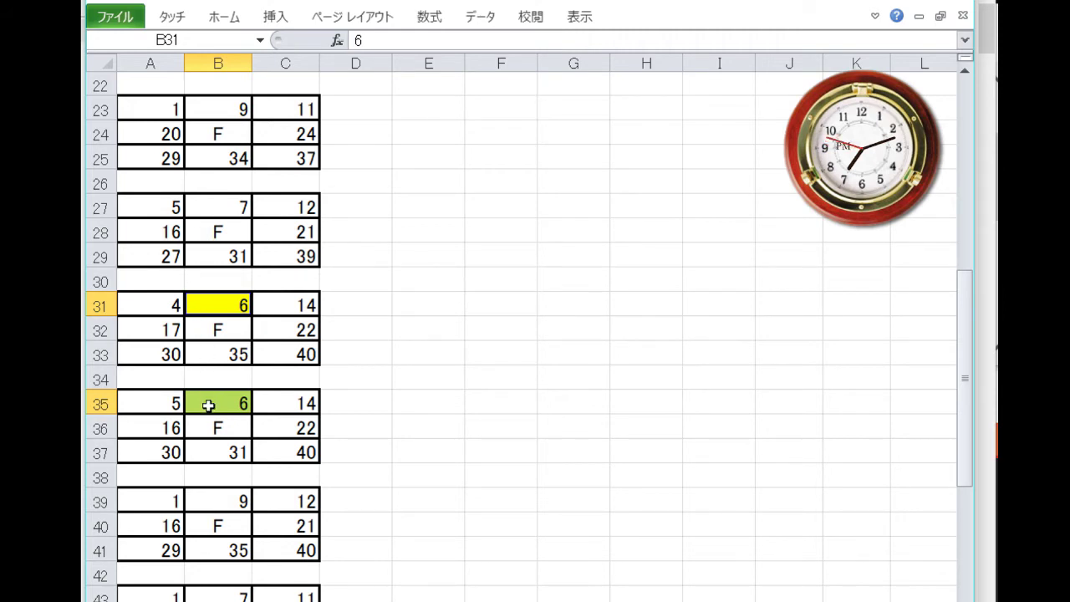
Step: Highlight the matching number 21 in cells C28 and C40 of the prediction grids with a yellow fill
left_click(303, 231)
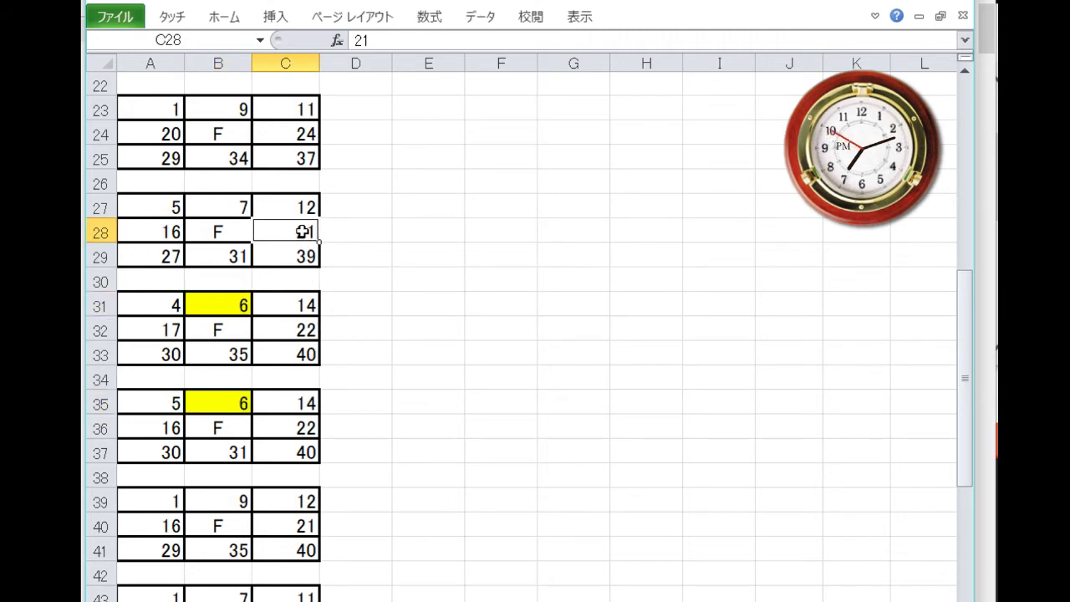
left_click(315, 522, "ctrl")
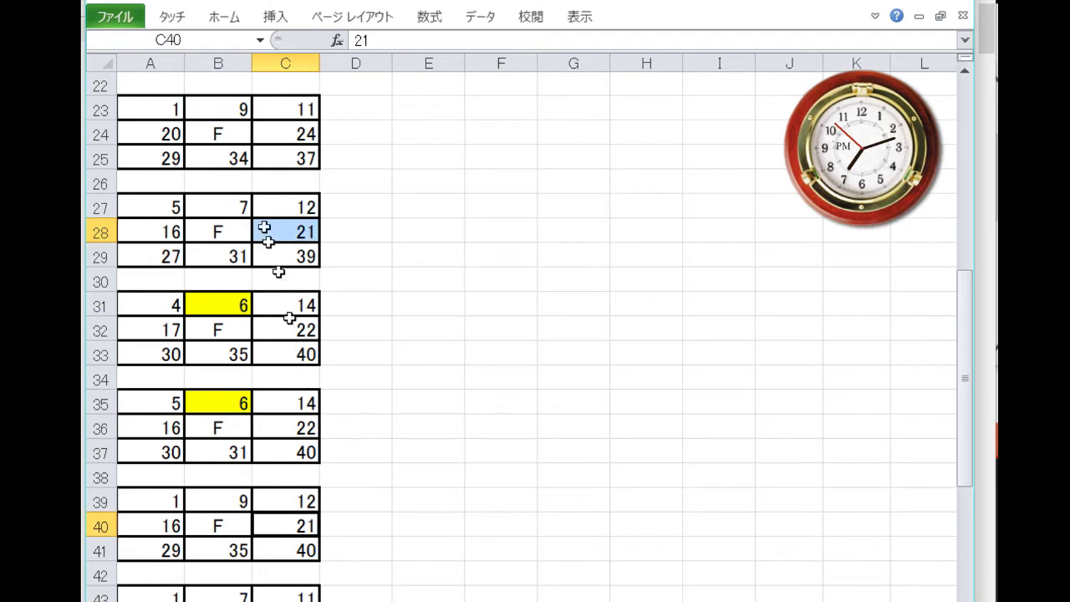
left_click(222, 19)
left_click(228, 89)
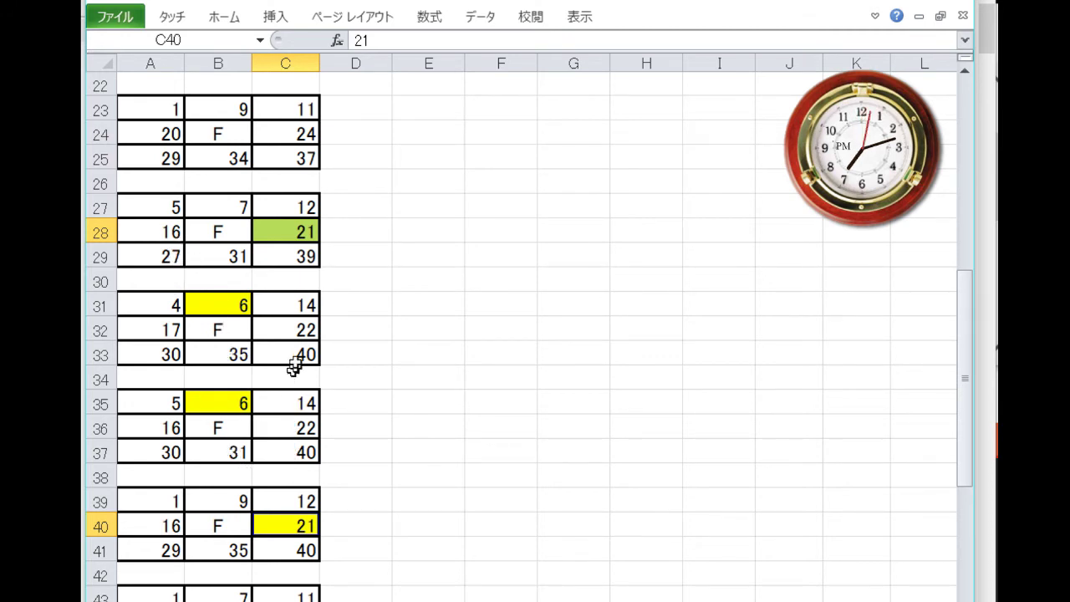
Step: Highlight the matching number 37 in cell C25 of the first prediction grid with a yellow fill
left_click(303, 163)
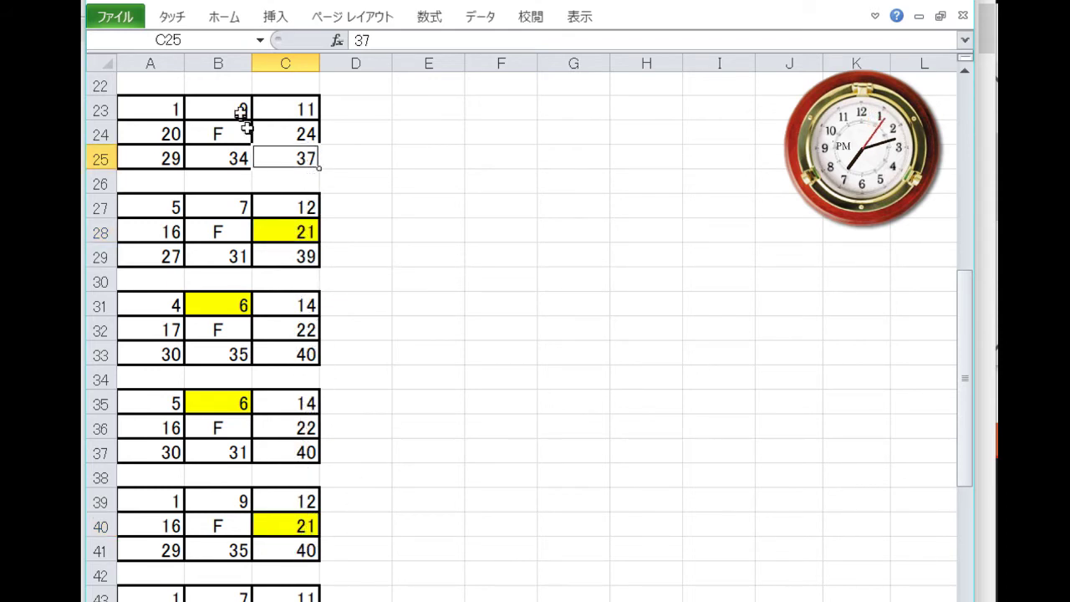
left_click(230, 18)
left_click(232, 92)
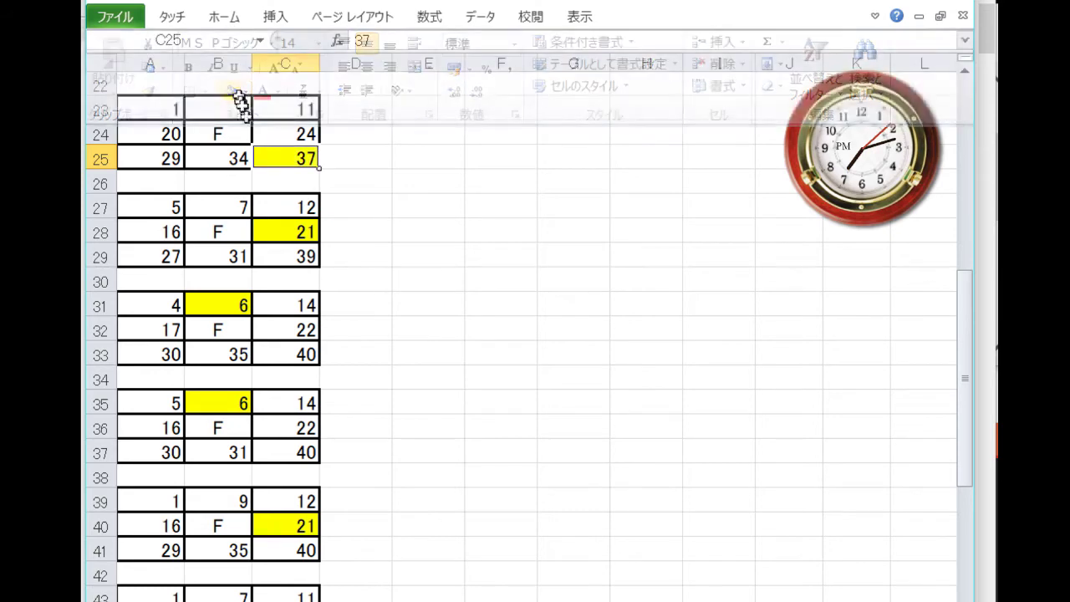
left_click(425, 353)
Step: Review all prediction grids against the round 24 results row for matching numbers
scroll(406, 389, "down", 1)
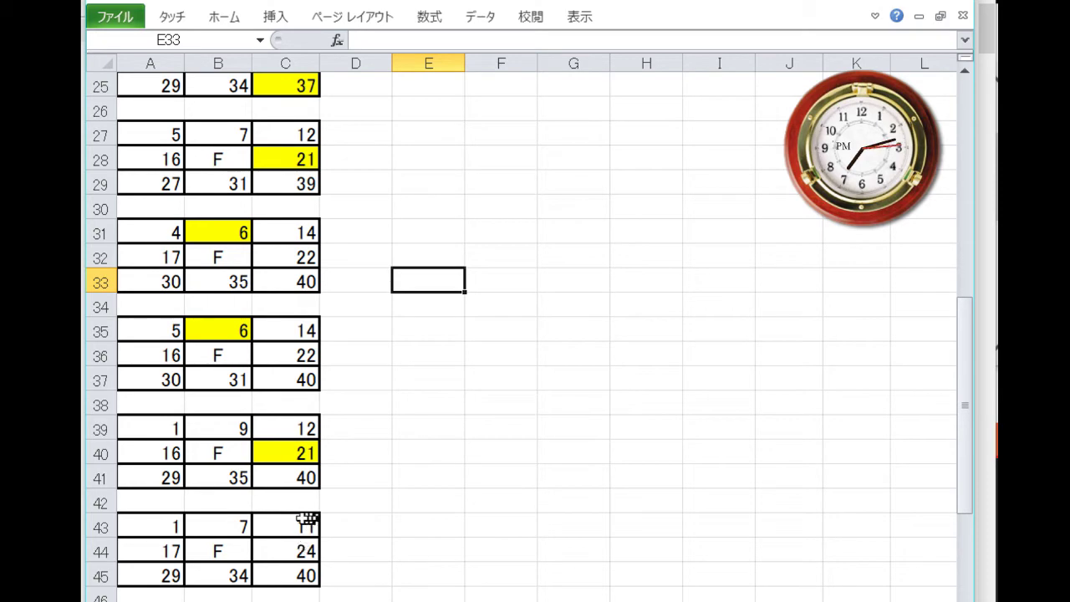
scroll(301, 485, "up", 2)
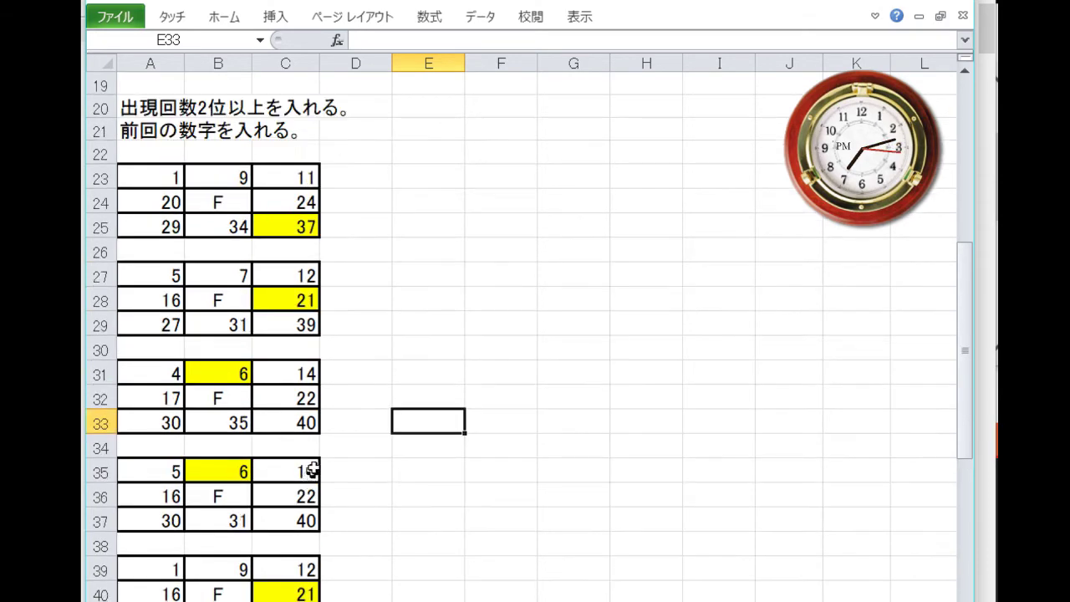
scroll(310, 471, "down", 1)
scroll(335, 415, "down", 3)
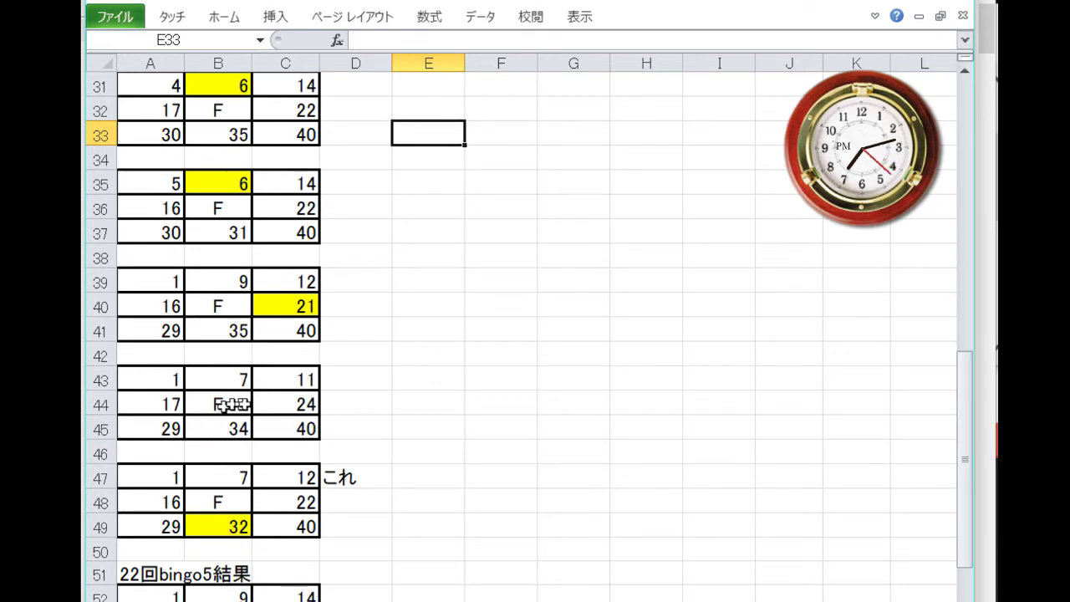
scroll(398, 468, "down", 4)
scroll(401, 473, "up", 13)
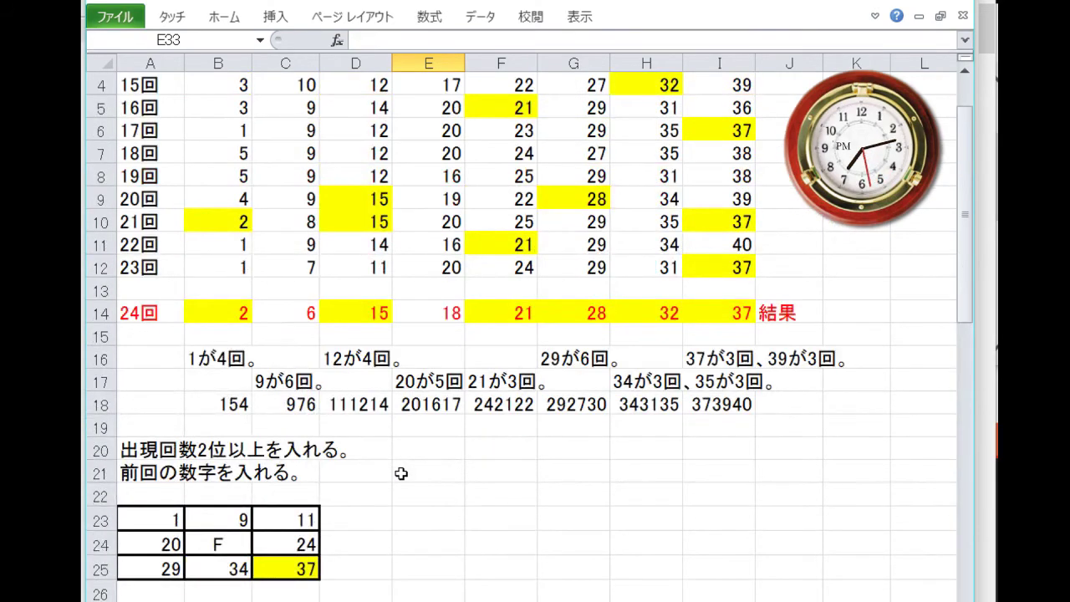
scroll(401, 474, "up", 1)
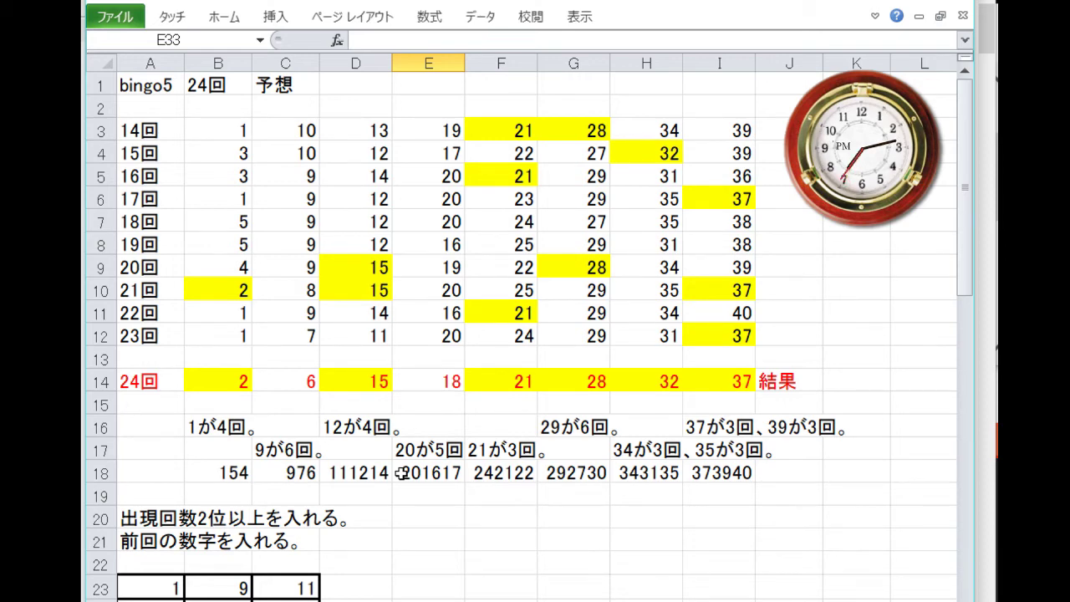
scroll(439, 527, "down", 10)
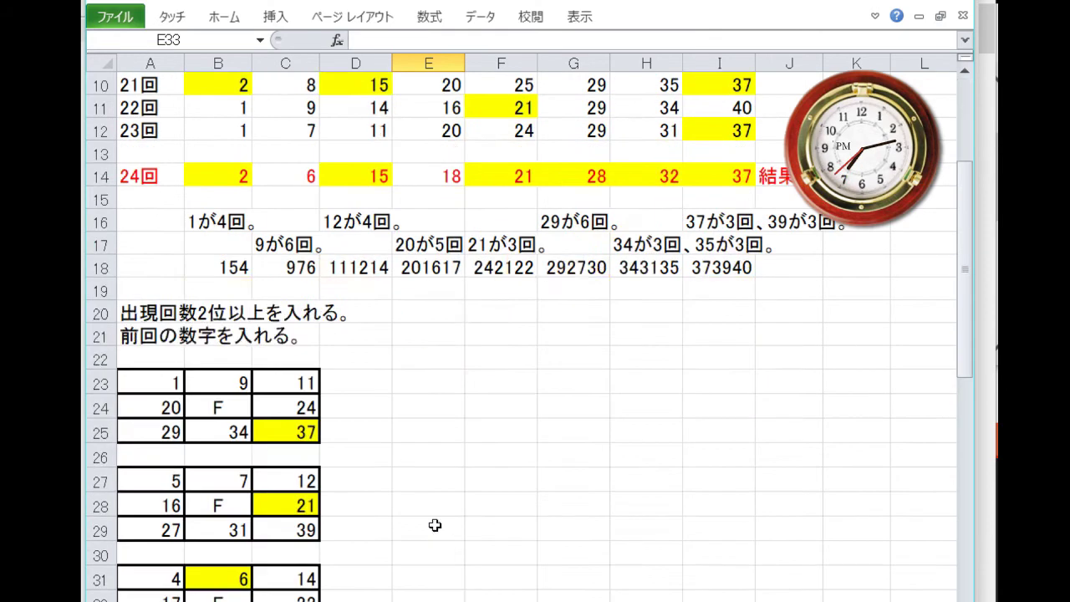
scroll(439, 524, "down", 2)
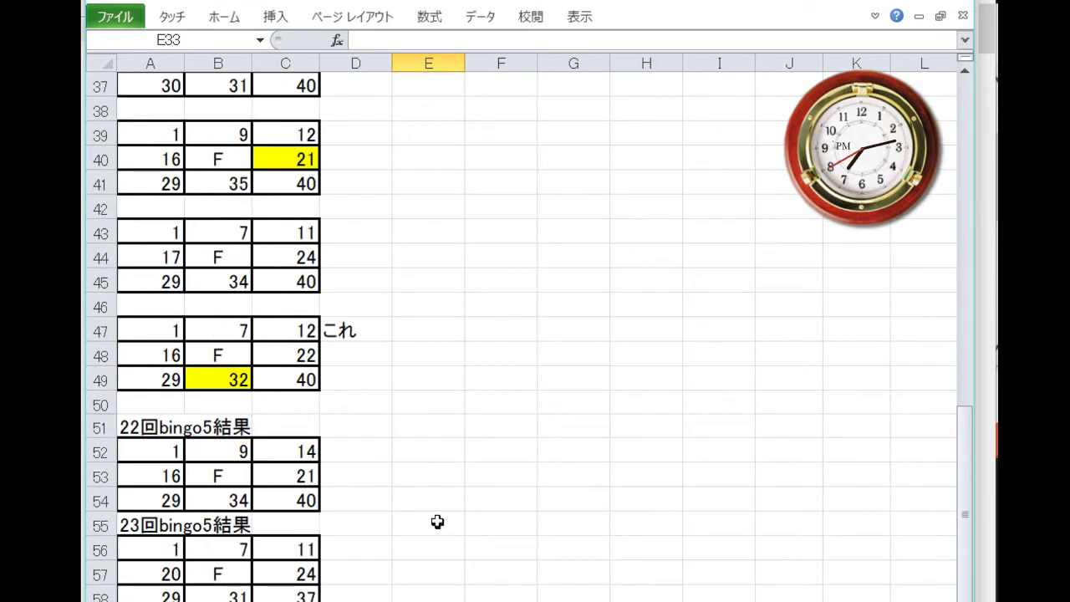
scroll(437, 521, "up", 1)
scroll(437, 521, "up", 5)
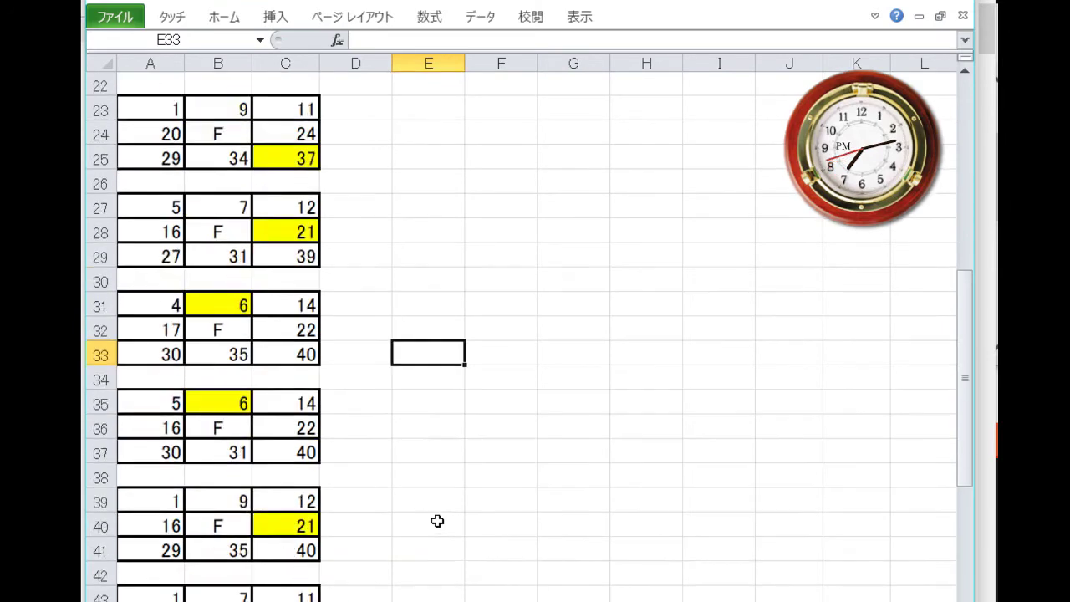
scroll(583, 418, "up", 6)
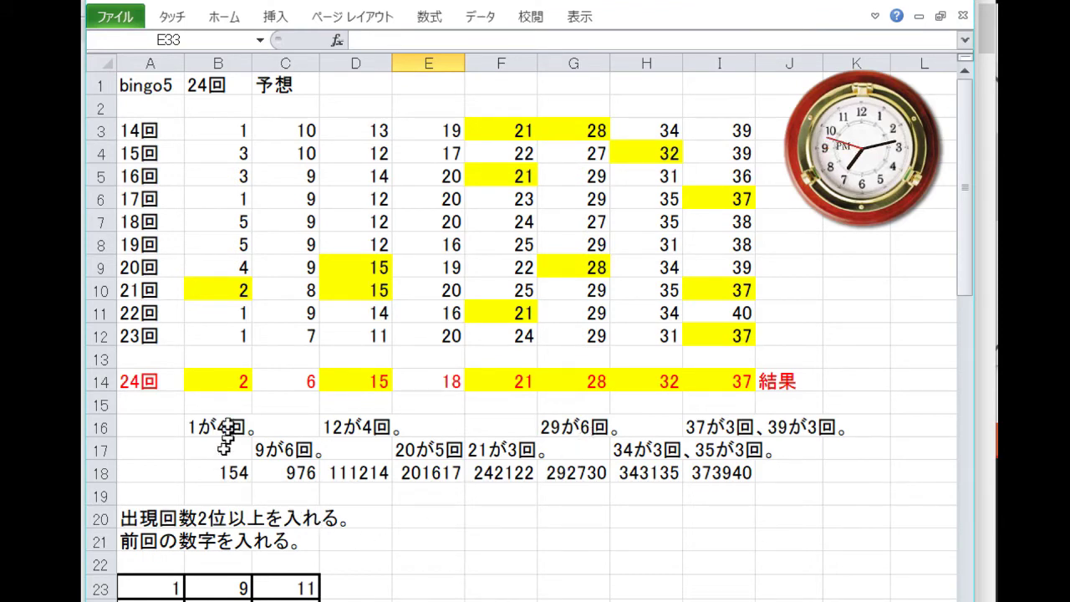
Step: Compare the round 24 numbers 2, 6, 32 and 18 with the past rounds and the prediction grids
left_click(223, 376)
left_click(222, 292)
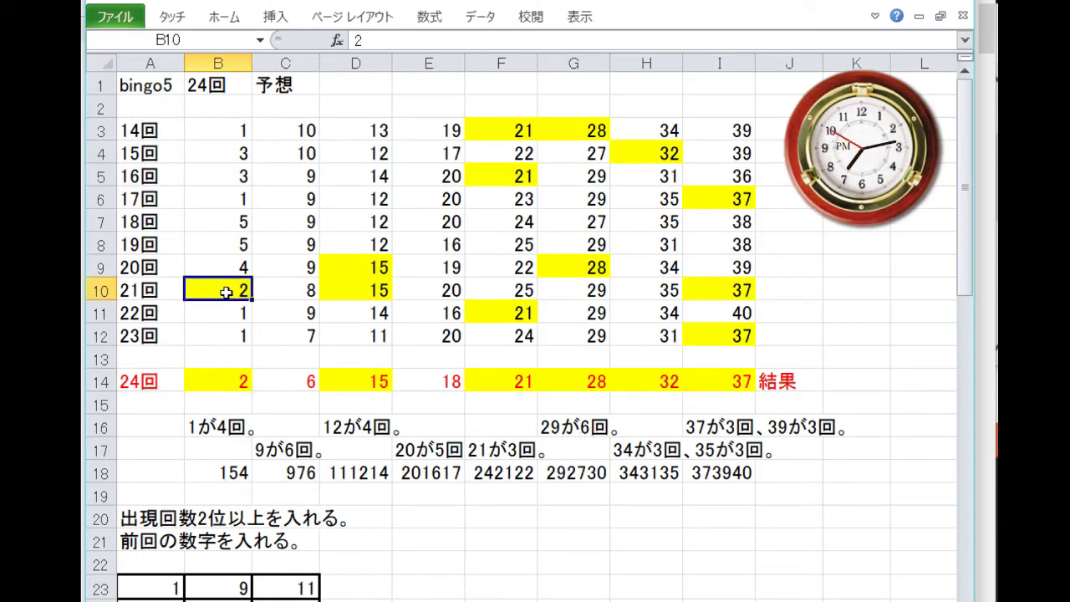
left_click(286, 377)
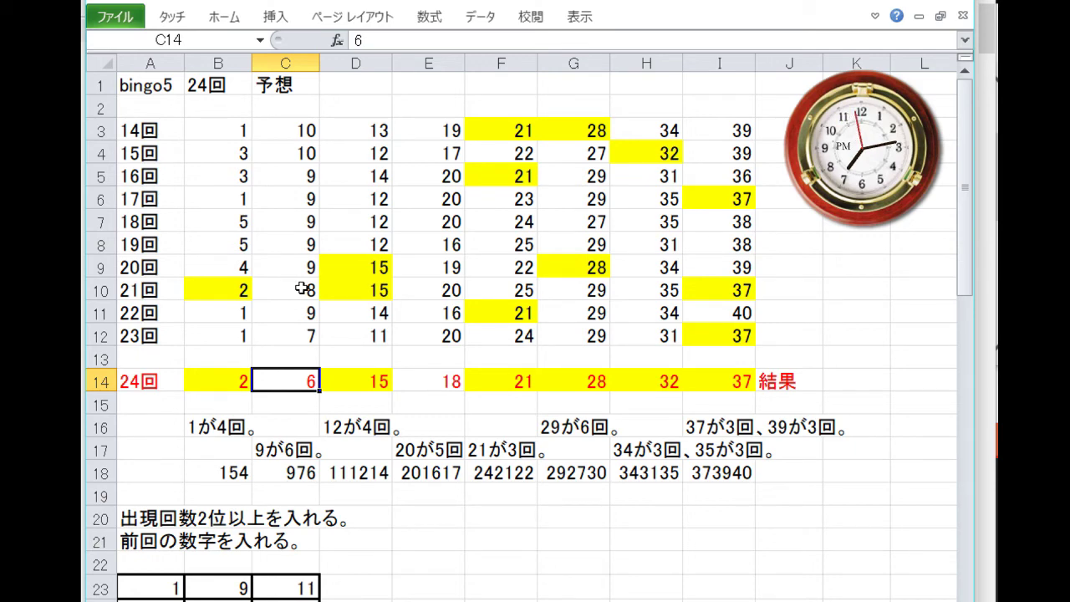
scroll(323, 284, "down", 5)
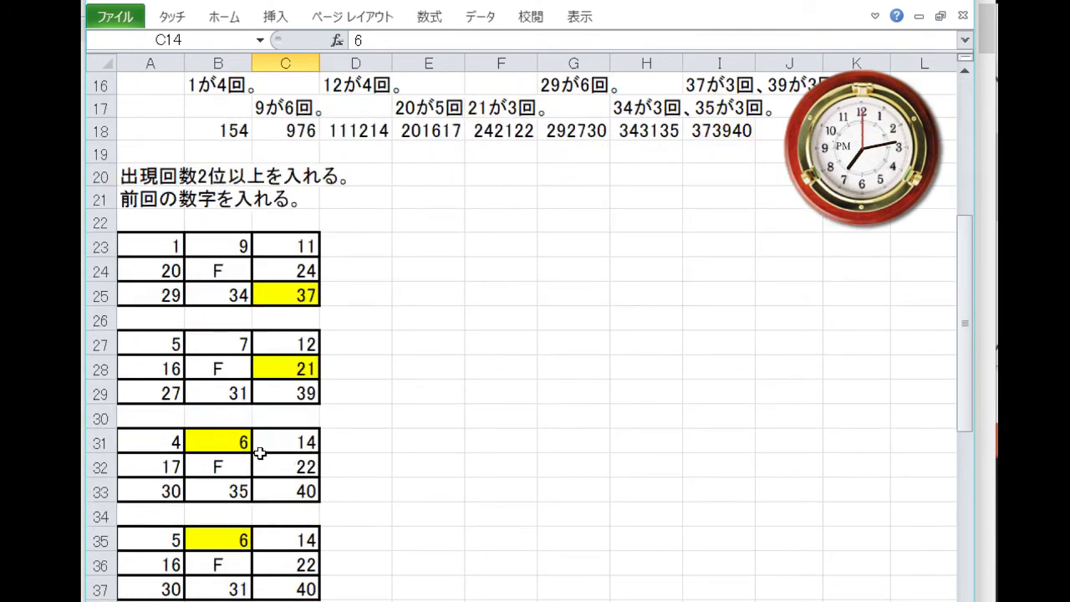
scroll(418, 480, "down", 1)
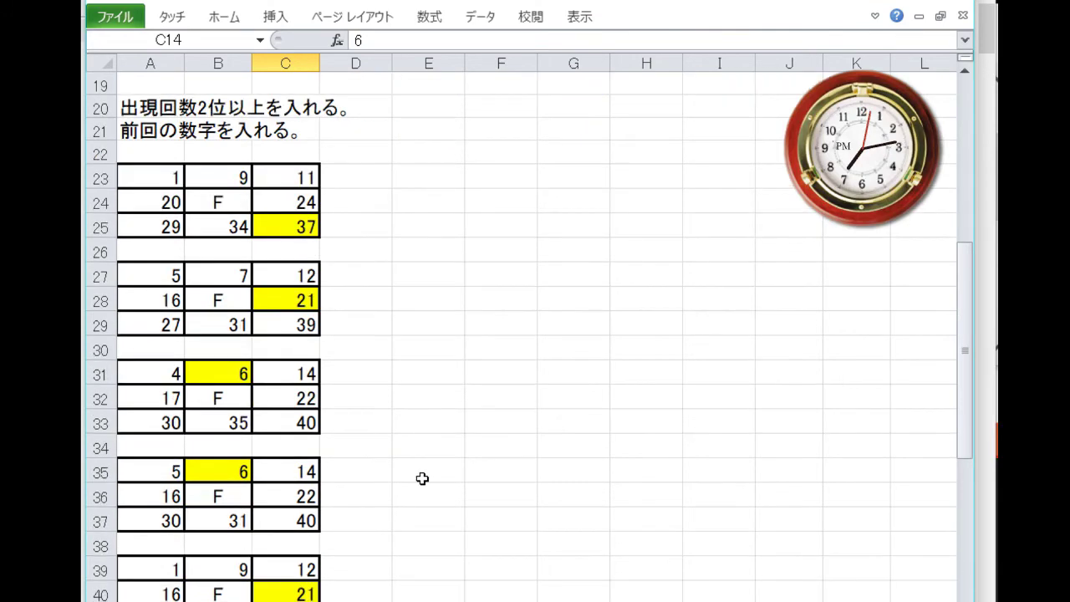
scroll(423, 478, "up", 5)
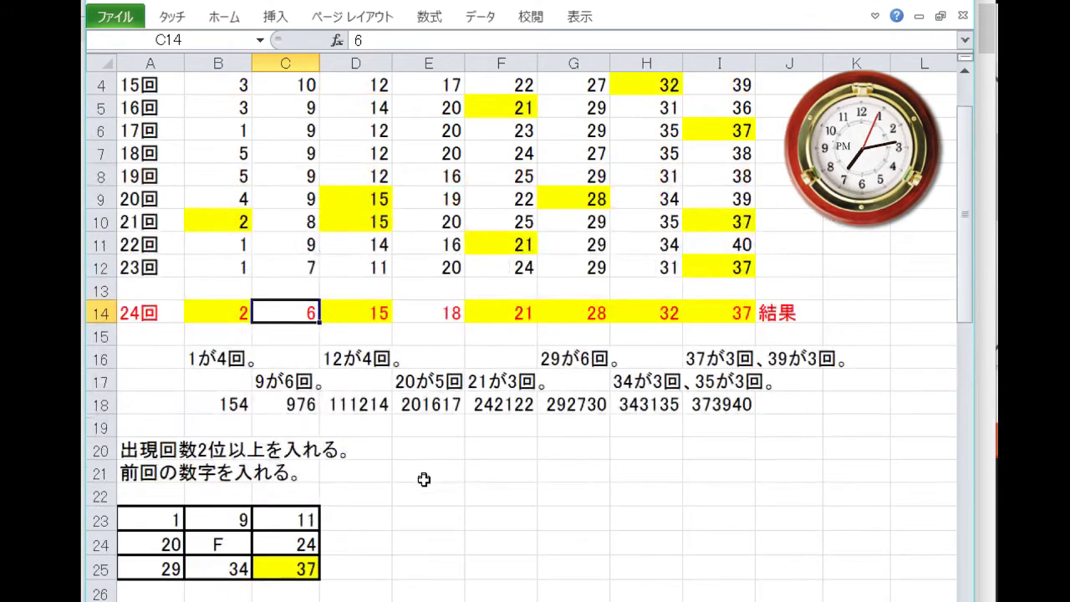
scroll(424, 480, "down", 1)
scroll(406, 492, "down", 2)
scroll(403, 495, "up", 4)
left_click(660, 378)
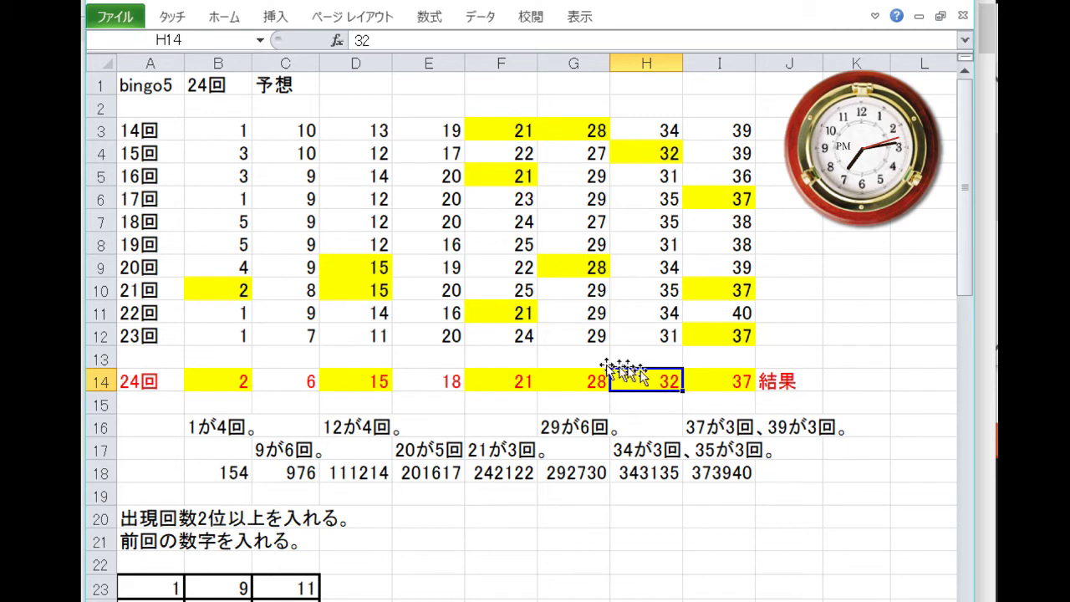
left_click(442, 388)
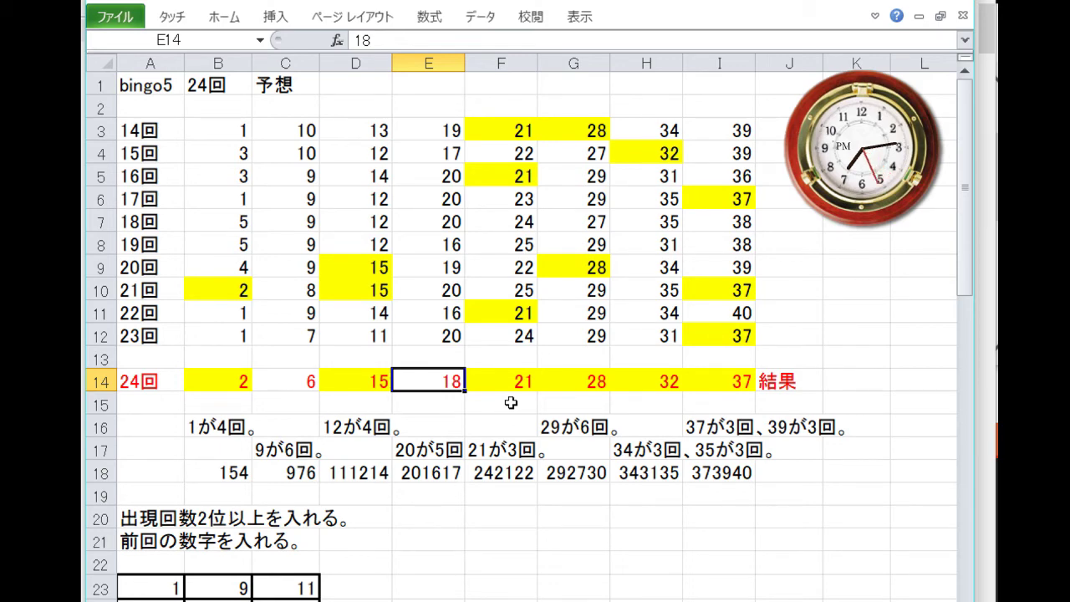
Step: Examine the lower prediction grids and the result grids of rounds 22 to 24 beneath them
scroll(512, 406, "down", 9)
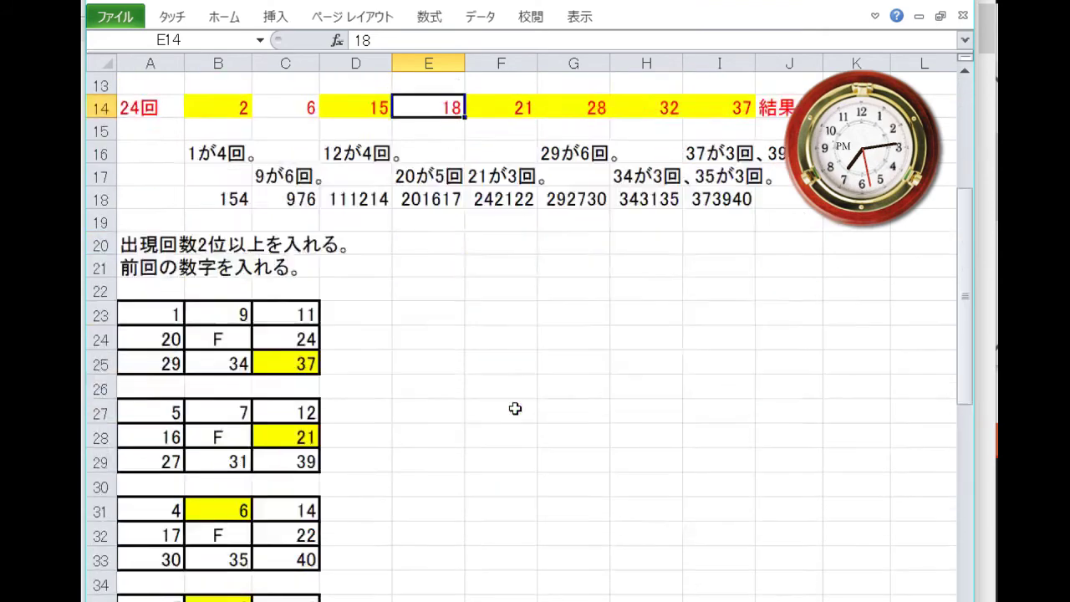
scroll(515, 417, "down", 1)
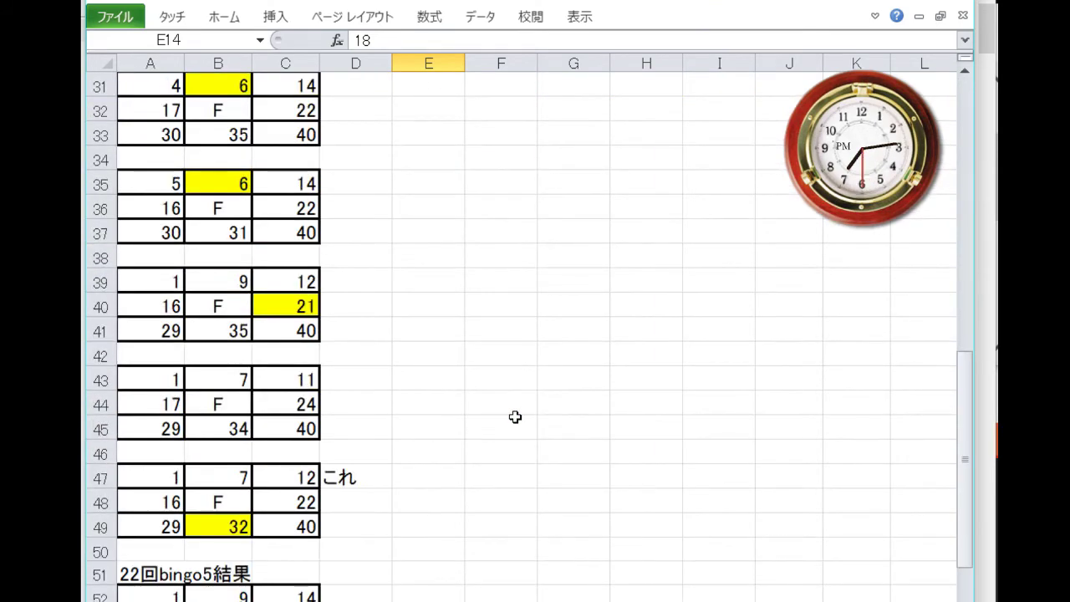
scroll(516, 416, "down", 1)
scroll(515, 419, "down", 1)
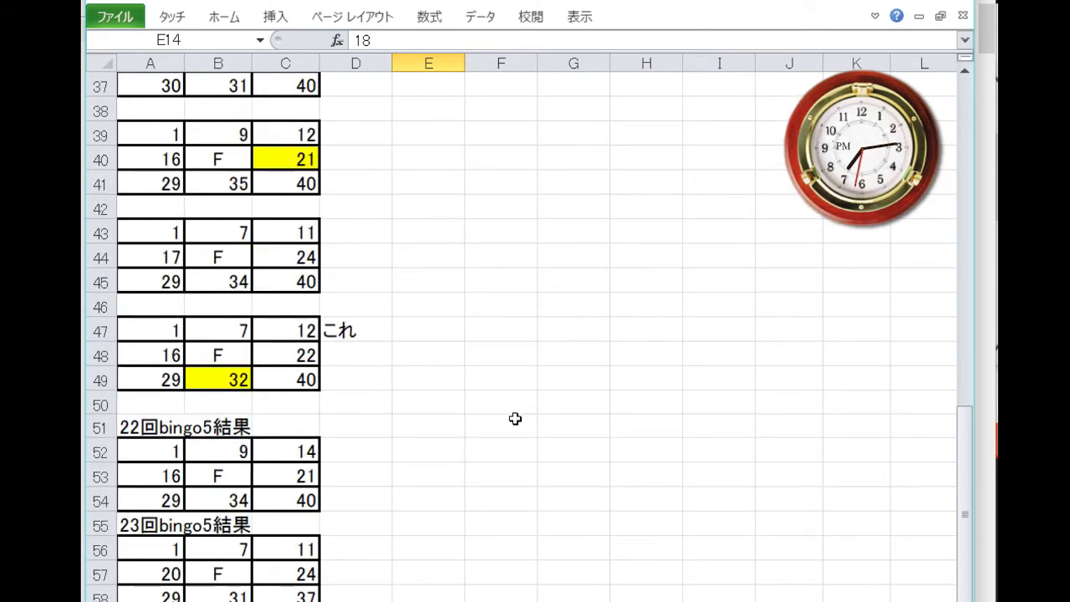
scroll(515, 419, "down", 1)
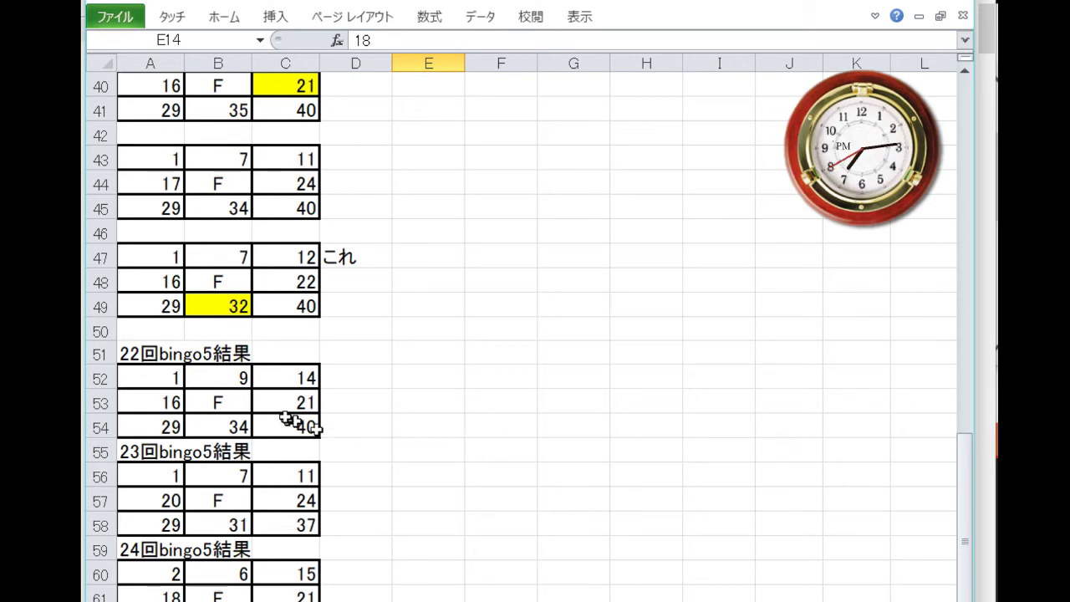
scroll(396, 393, "up", 1)
scroll(396, 393, "up", 12)
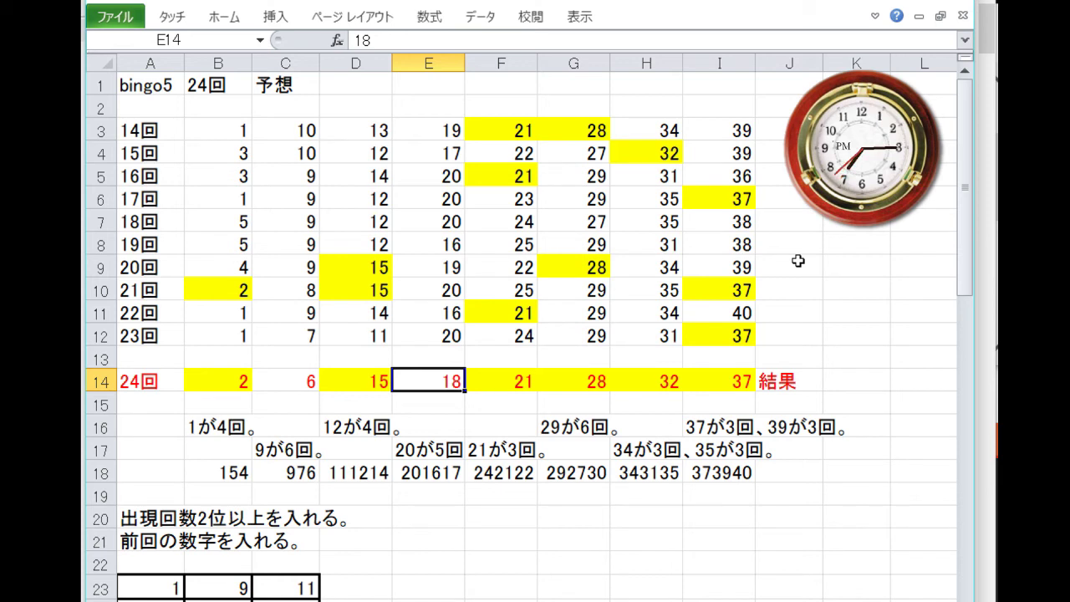
Step: Examine the round 24 results in row 14 and compare columns C and E with the values of earlier rounds
key("Right")
key("Right")
key("Right")
key("Right")
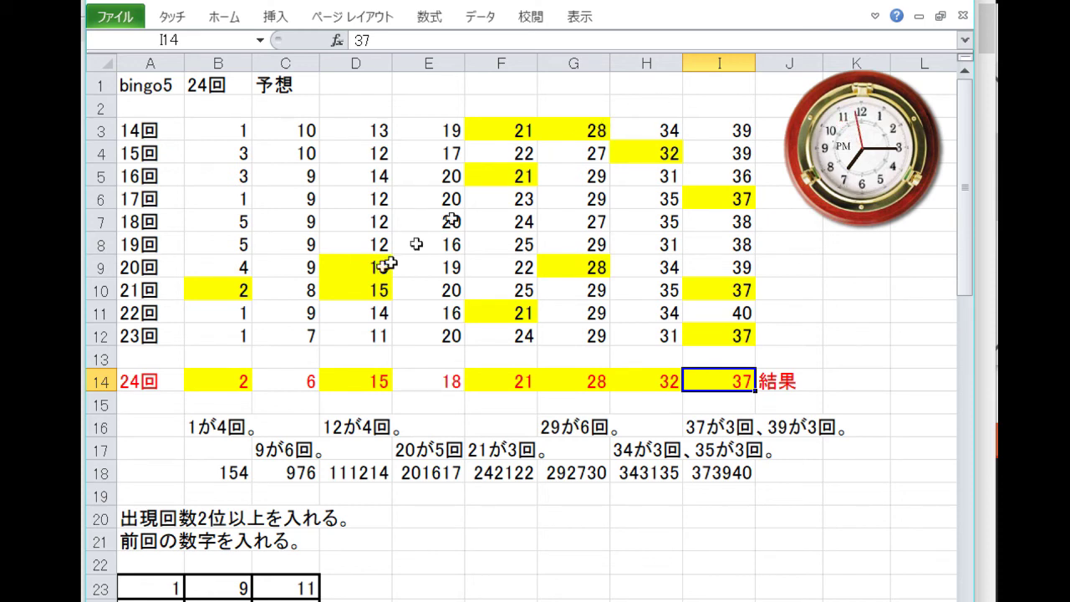
left_click(311, 329)
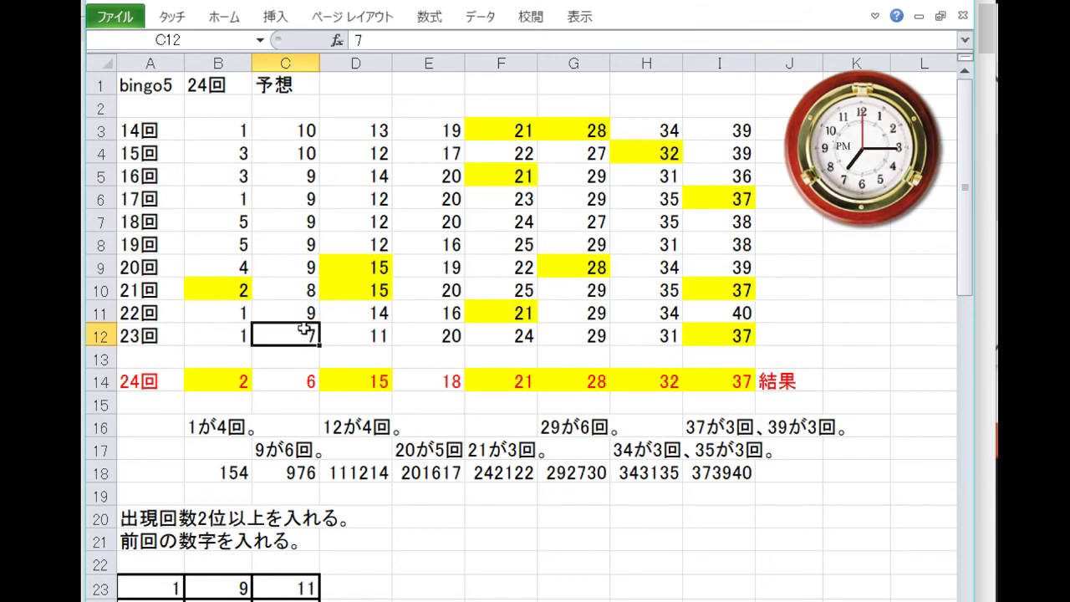
left_click(310, 380)
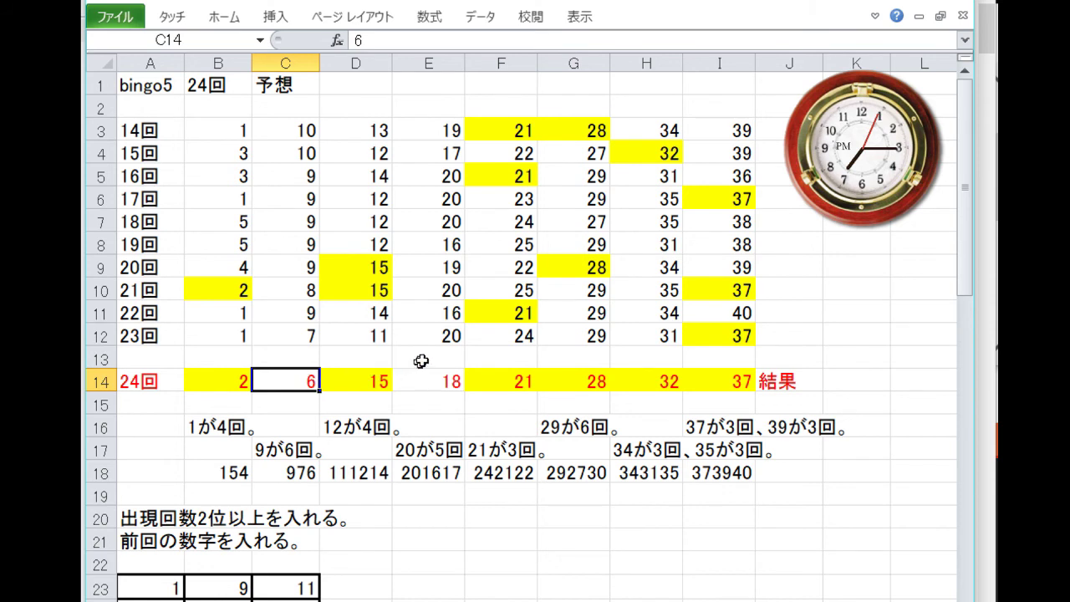
left_click(451, 313)
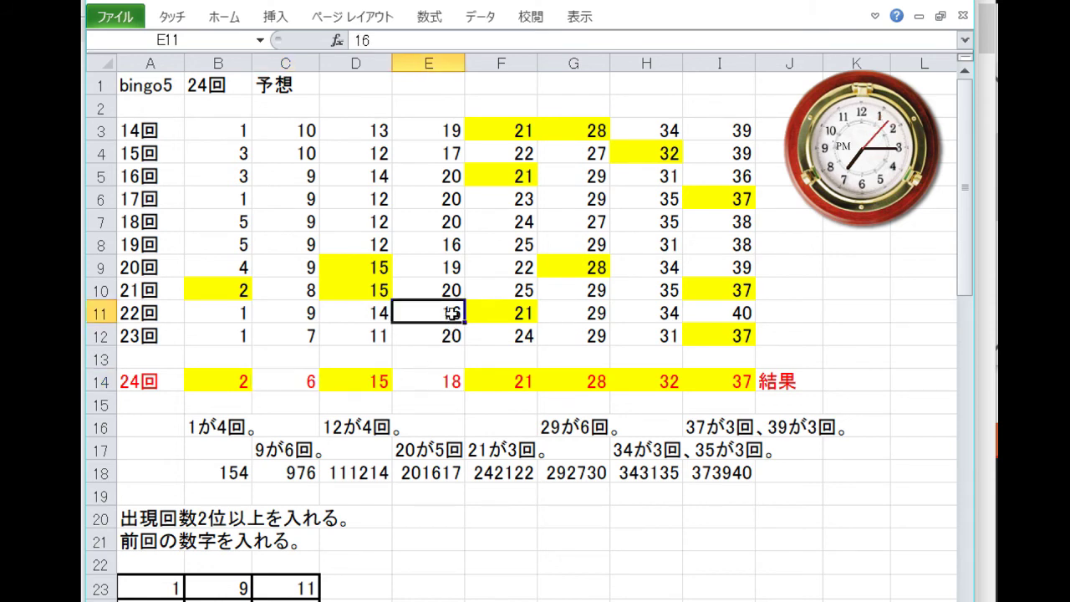
left_click(449, 241)
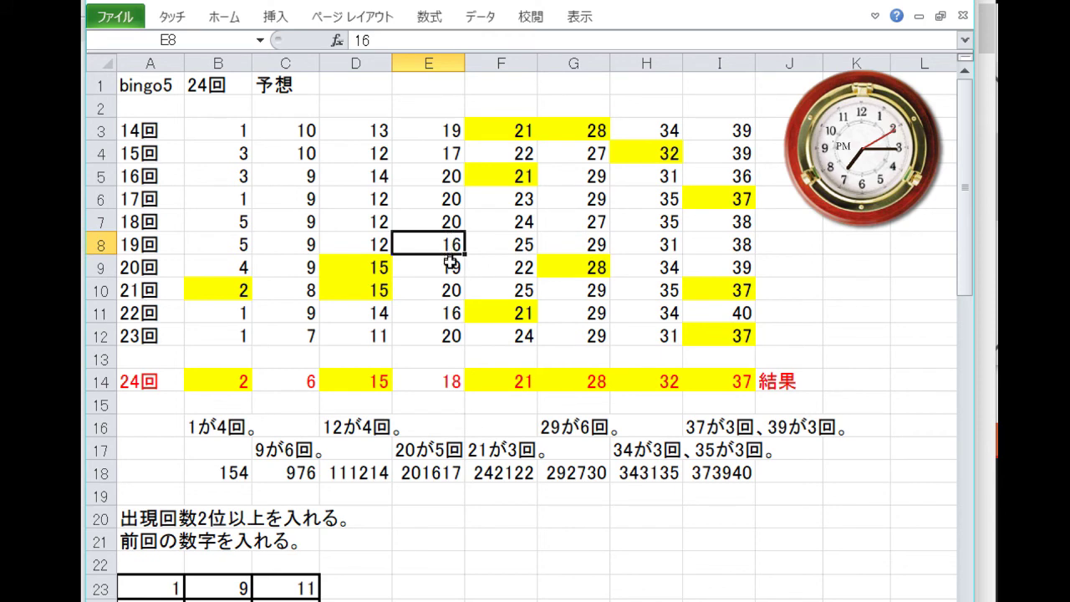
left_click(455, 271)
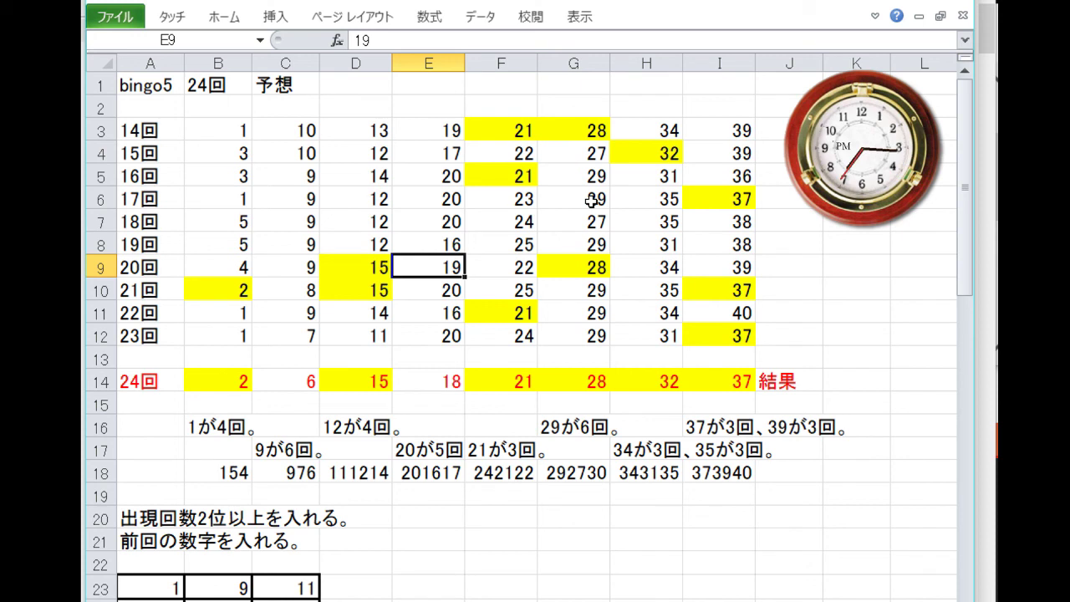
key("Right")
key("Right")
key("Down")
key("Down")
key("Down")
key("Down")
key("Down")
key("Down")
key("Down")
key("Down")
key("Down")
key("Down")
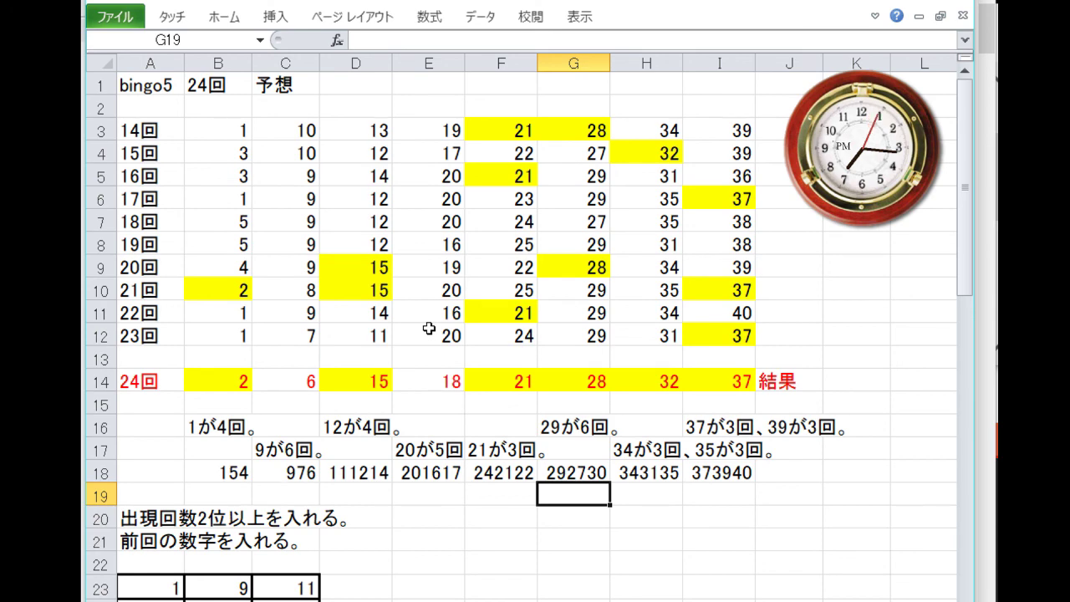
Step: Check the highlighted 32 in B49 of the prediction grid marked これ, and return to the past rounds table
scroll(429, 331, "down", 7)
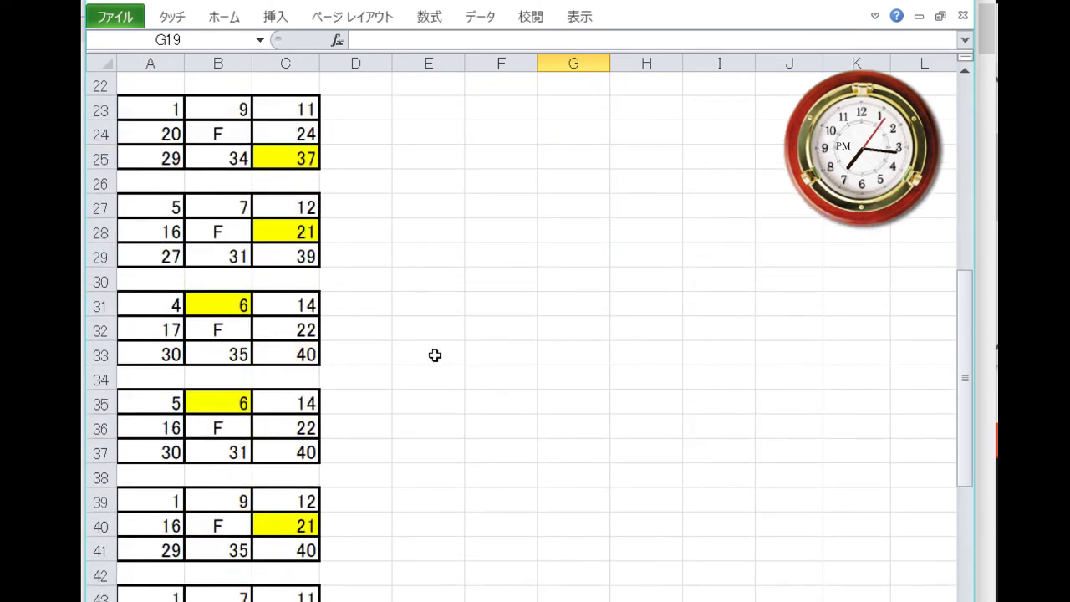
scroll(435, 356, "down", 4)
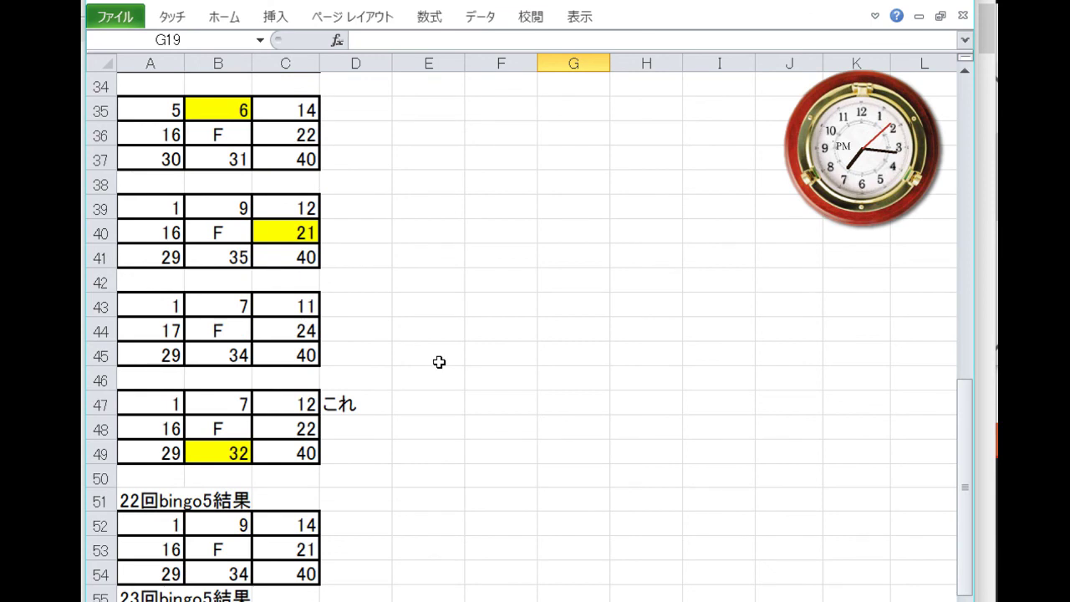
left_click(226, 450)
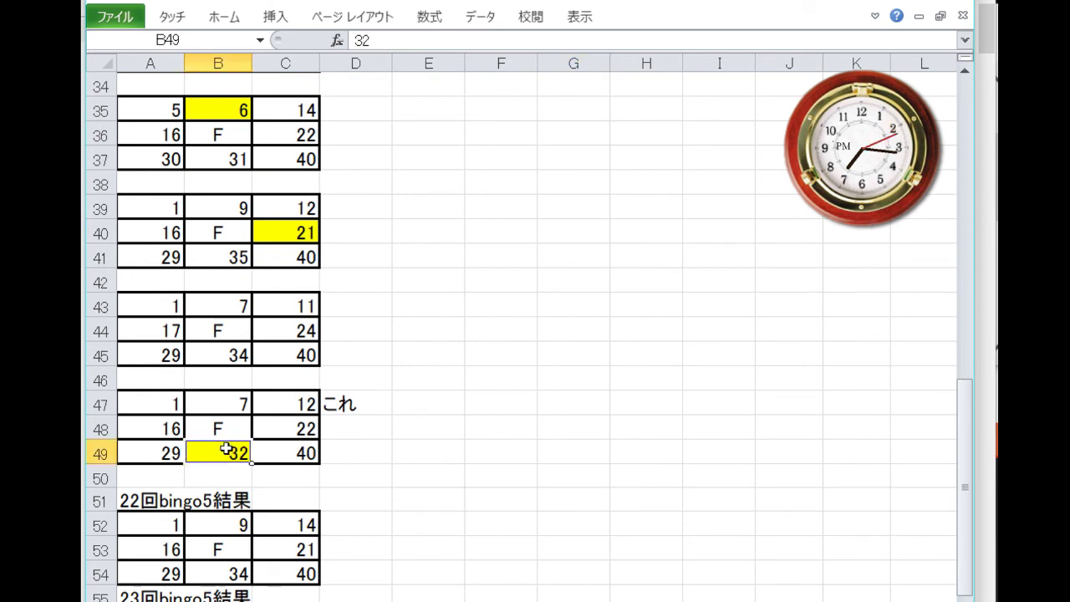
scroll(416, 399, "up", 1)
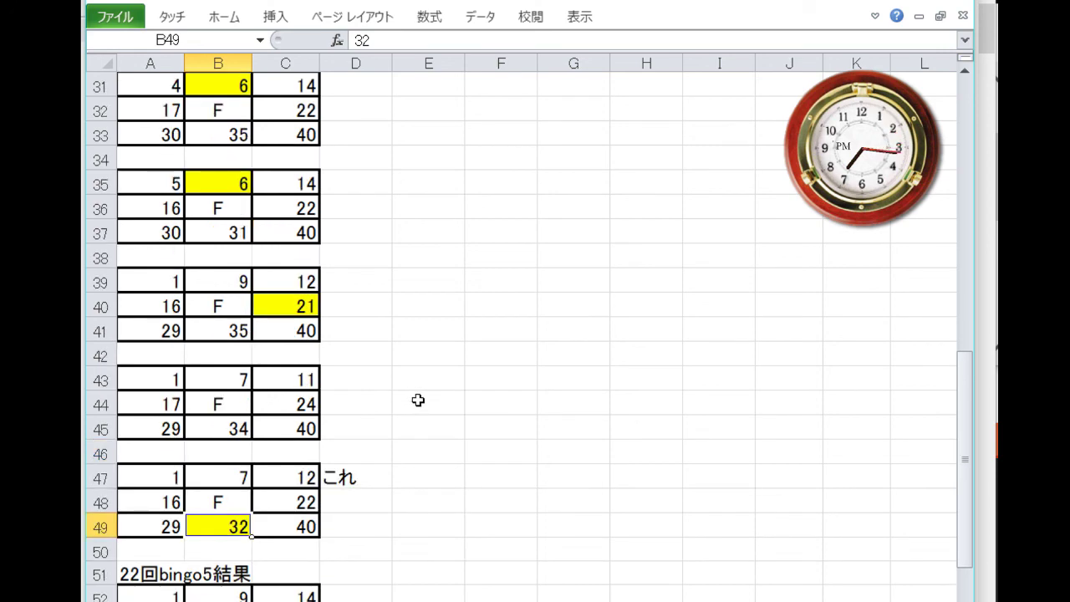
scroll(418, 400, "up", 8)
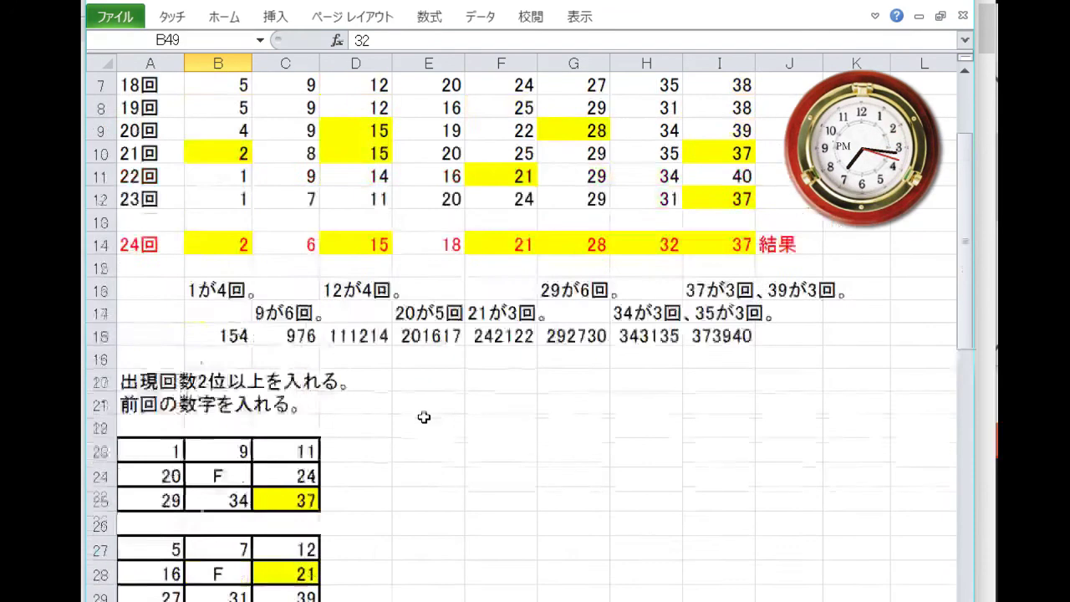
scroll(424, 417, "up", 2)
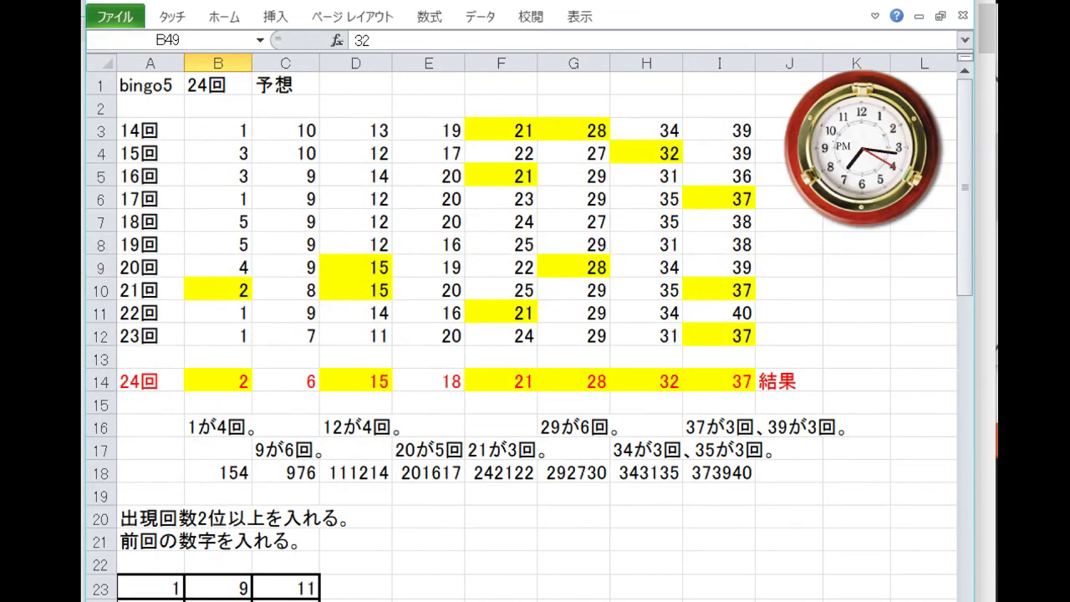